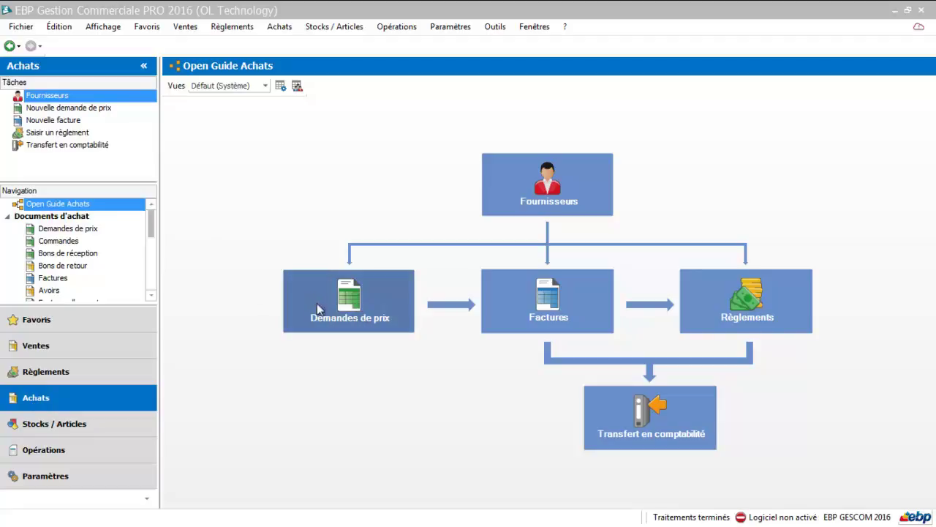
Open supplier PRO BAT's record from the supplier list, view the document types it can create, and close it without creating one
{"action": "left_click", "coordinate": [546, 189]}
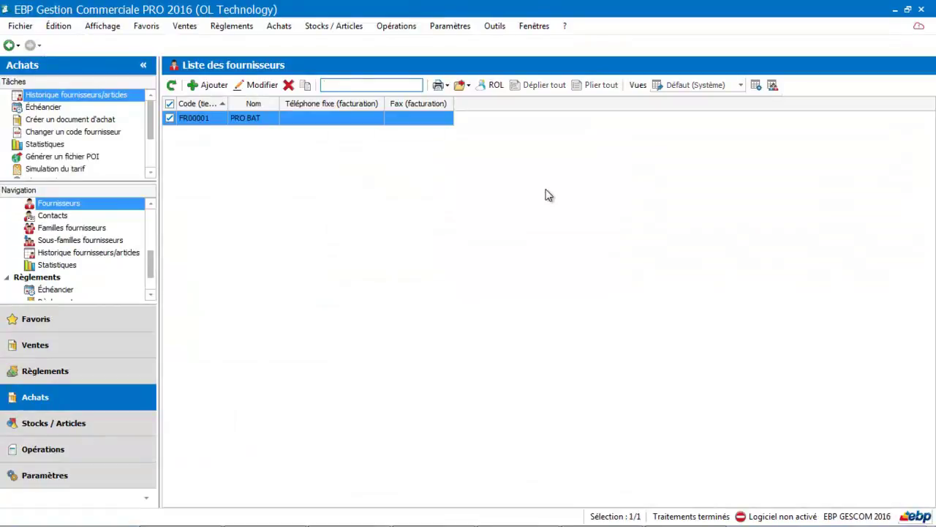
{"action": "double_click", "coordinate": [243, 121]}
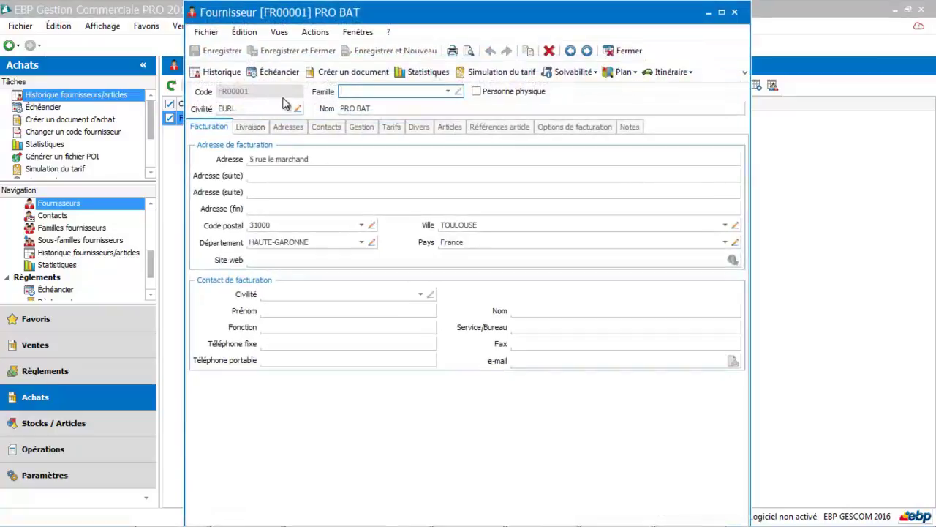
{"action": "left_click", "coordinate": [355, 73]}
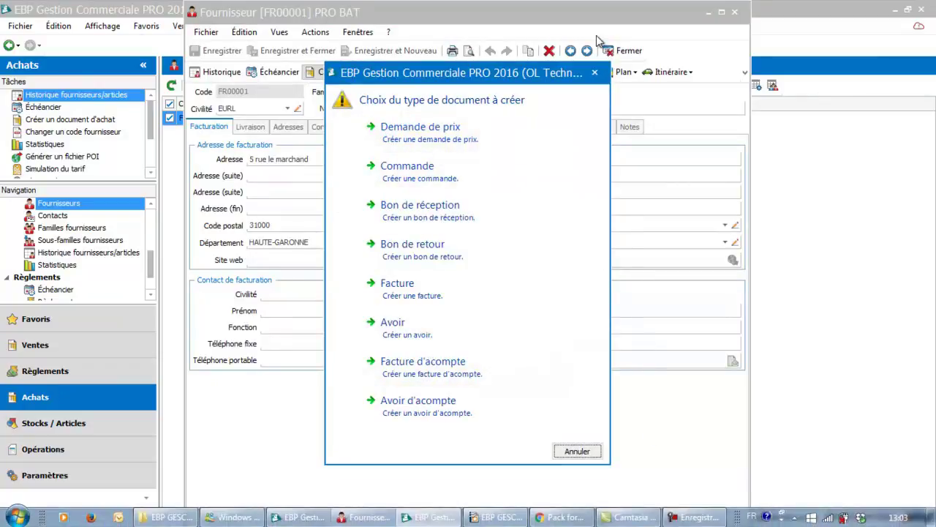
{"action": "left_click", "coordinate": [596, 74]}
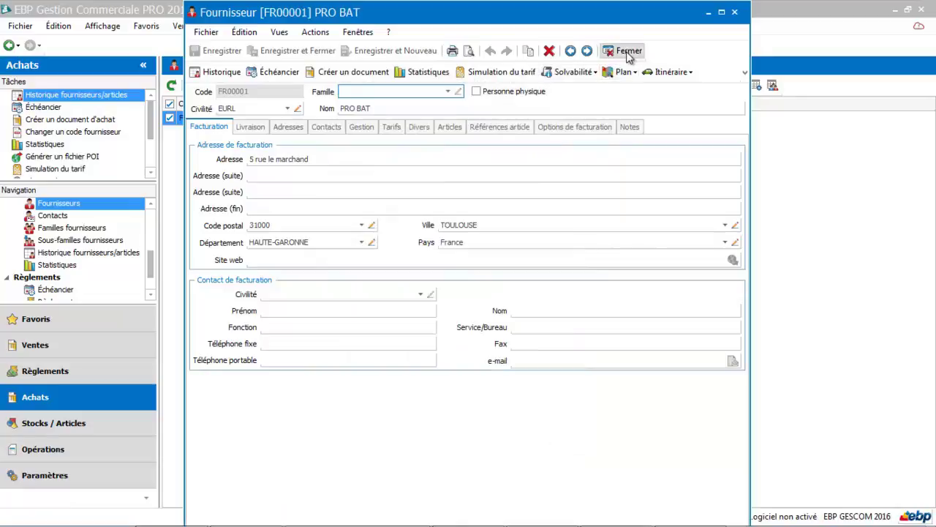
{"action": "left_click", "coordinate": [626, 51]}
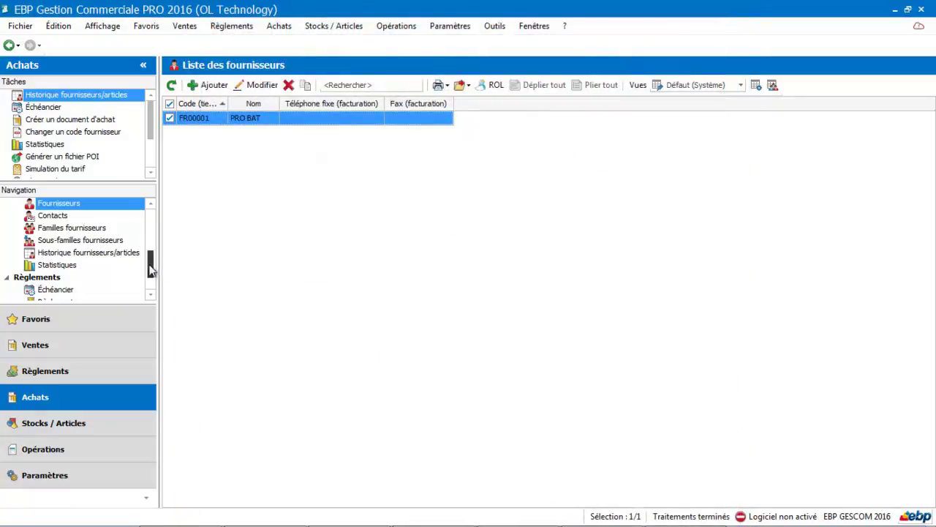
Return to the purchasing guide and add a new price request from the Demandes de prix list
{"action": "left_click_drag", "start_coordinate": [150, 260], "coordinate": [150, 216]}
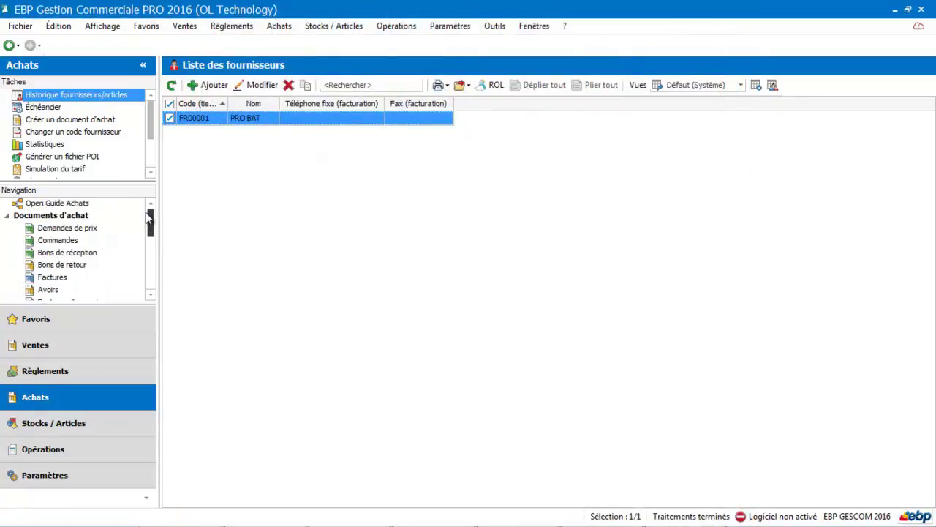
{"action": "left_click", "coordinate": [91, 208]}
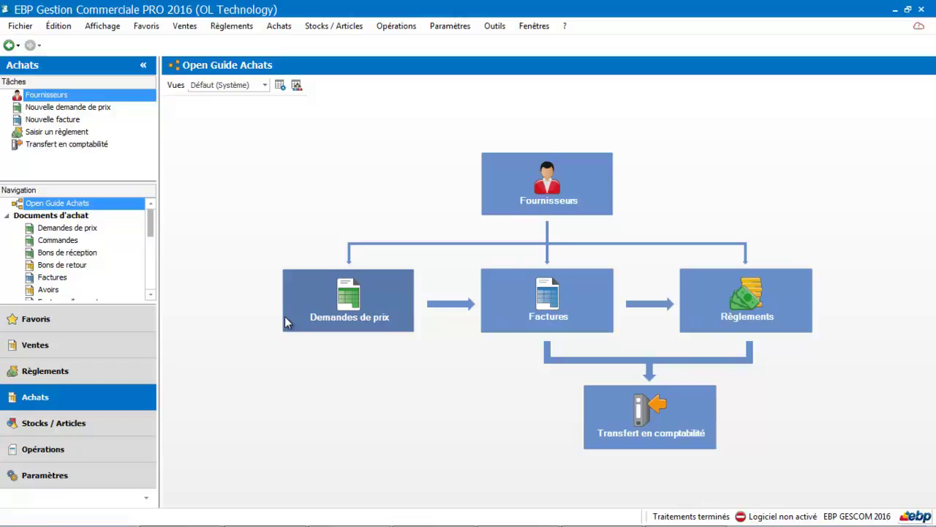
{"action": "left_click", "coordinate": [325, 315]}
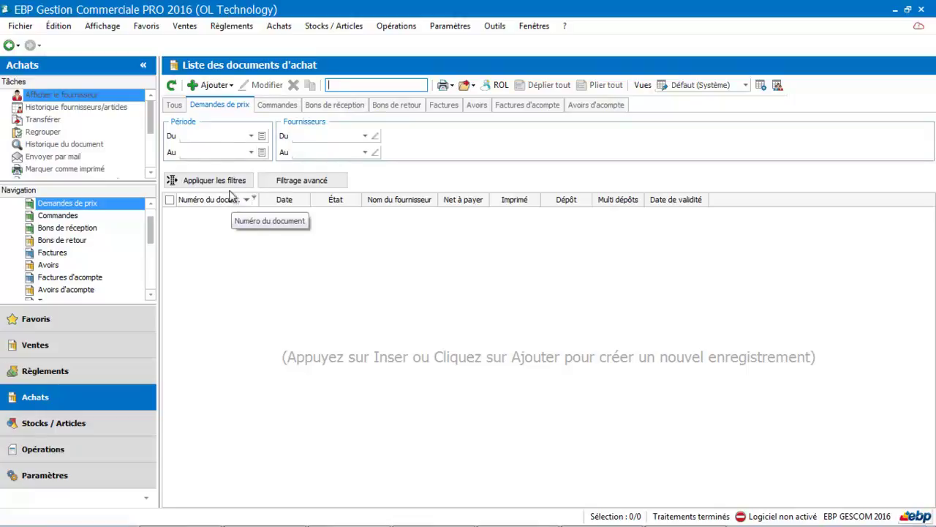
{"action": "left_click", "coordinate": [219, 87]}
{"action": "left_click", "coordinate": [225, 104]}
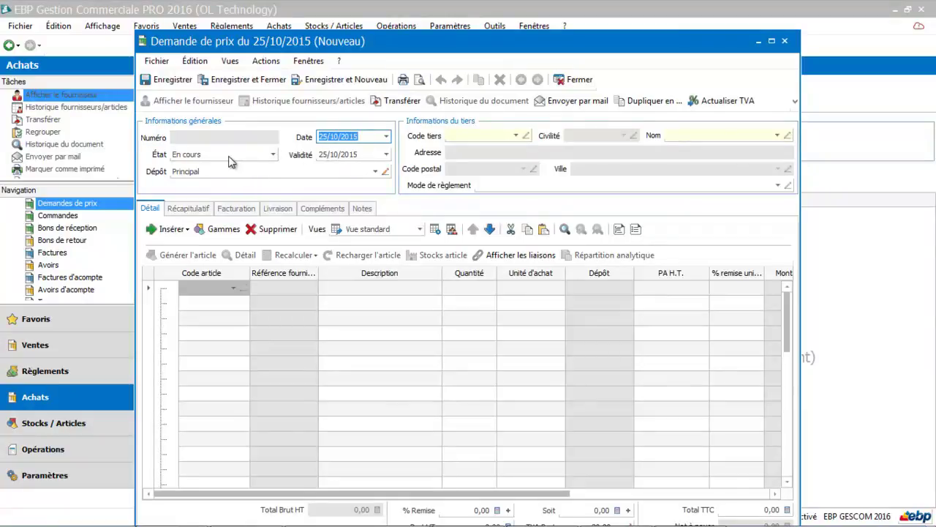
Keep the price request's status as En cours, choose PRO BAT as its supplier, and maximize the document window
{"action": "left_click", "coordinate": [273, 156]}
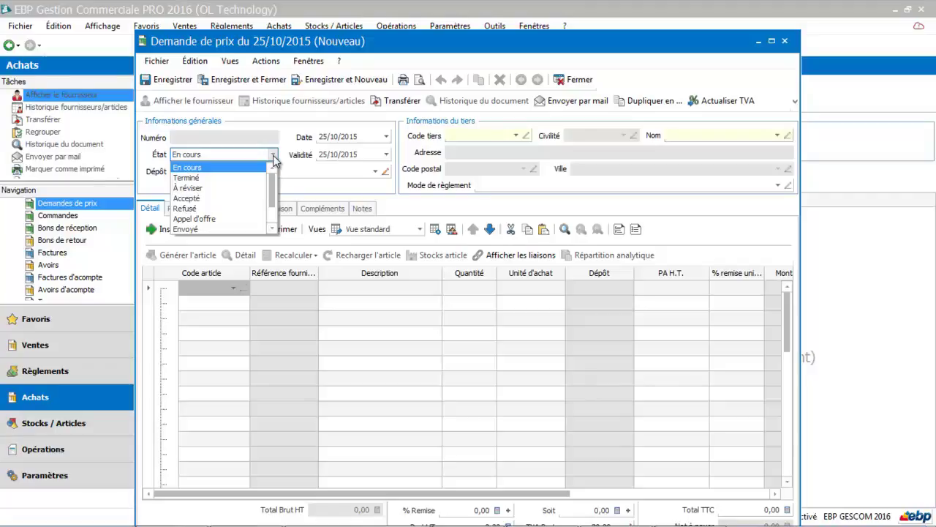
{"action": "left_click", "coordinate": [253, 171]}
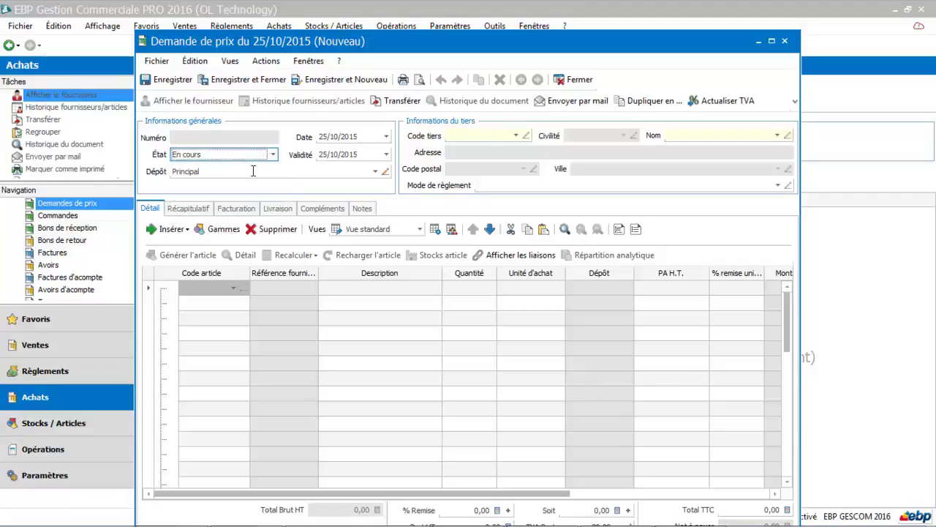
{"action": "left_click", "coordinate": [517, 137]}
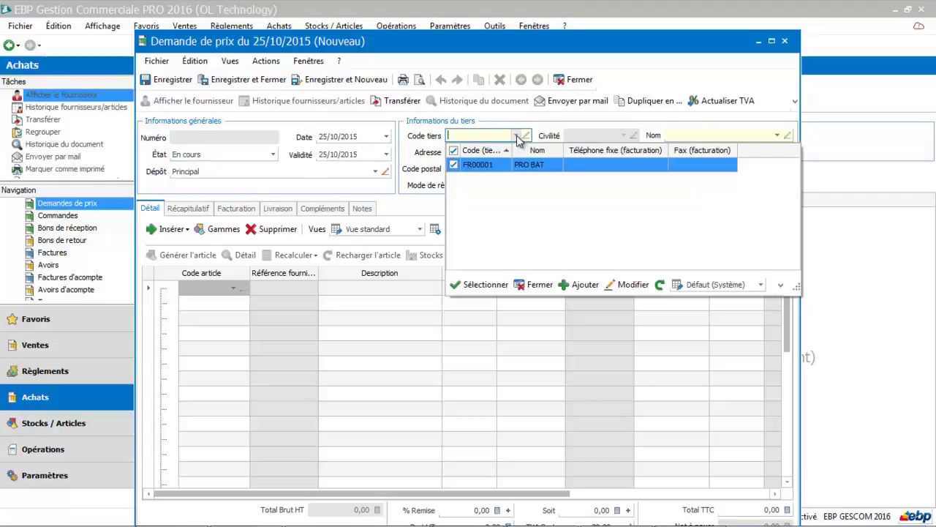
{"action": "left_click", "coordinate": [510, 167]}
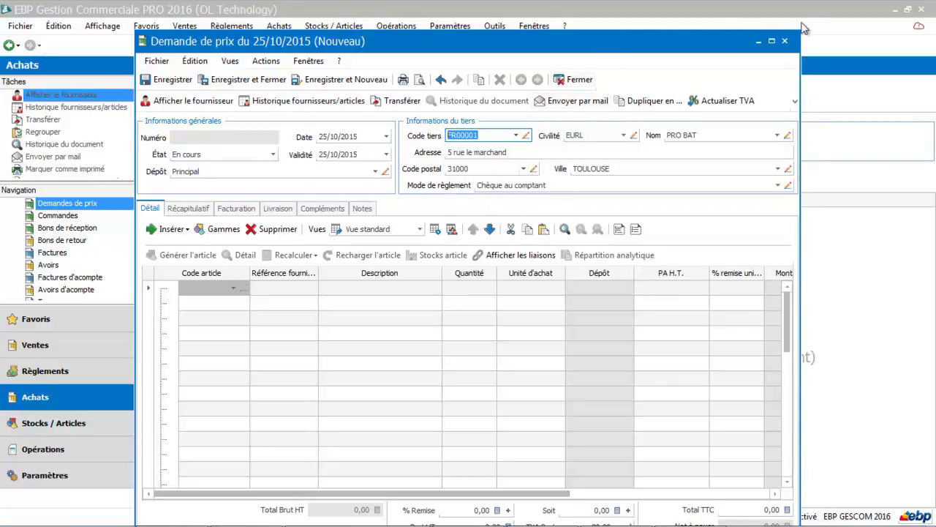
{"action": "left_click", "coordinate": [770, 42]}
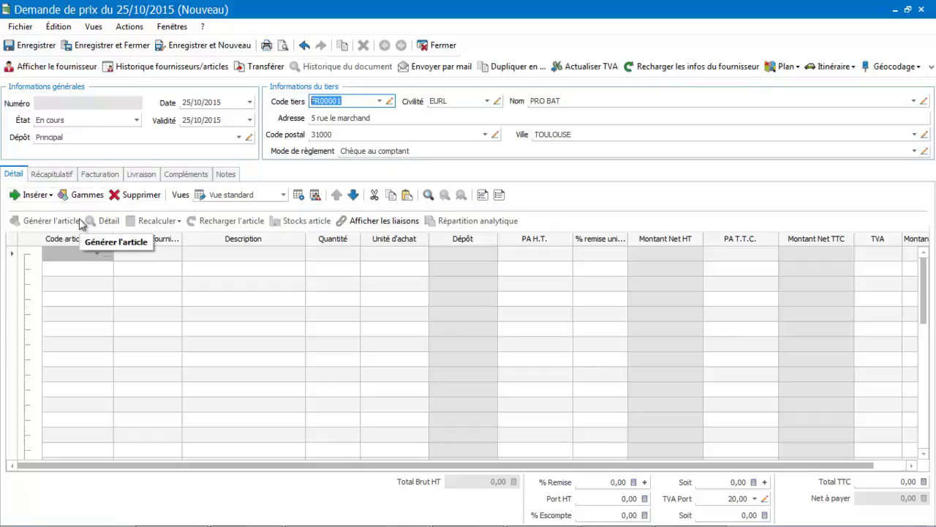
Add article AR00003 as the first detail line of the price request
{"action": "left_click", "coordinate": [100, 252]}
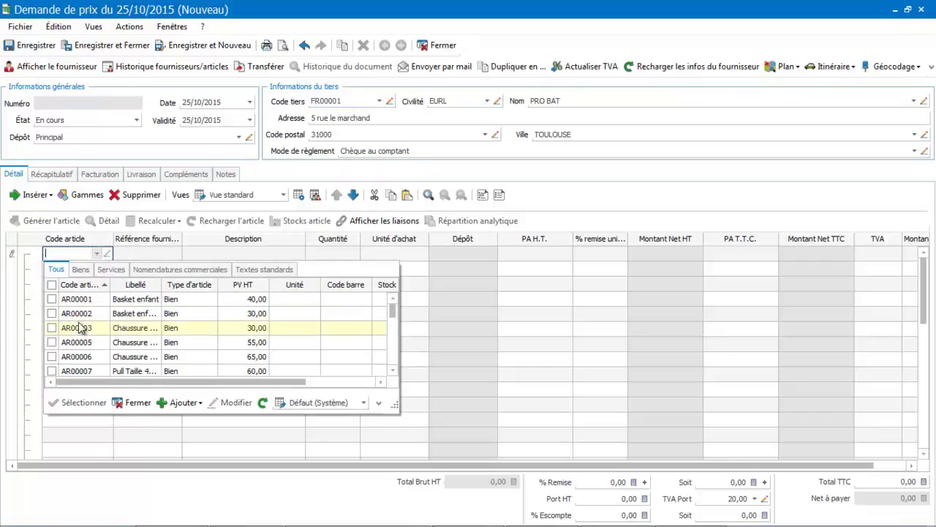
{"action": "double_click", "coordinate": [80, 329]}
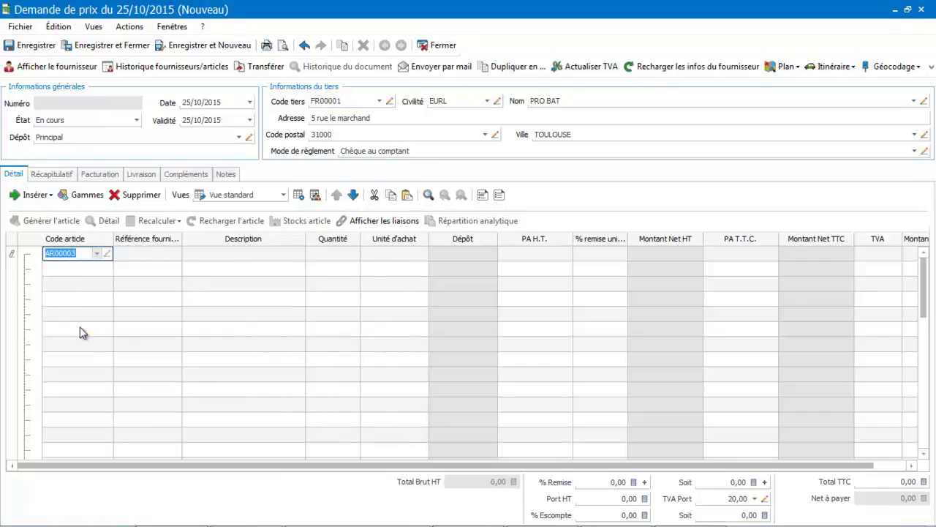
{"action": "key", "text": "Tab"}
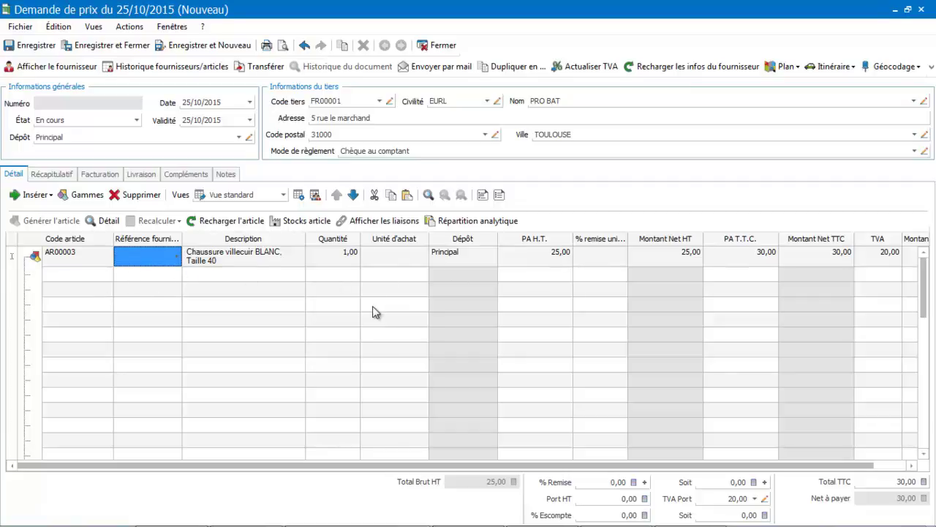
Look at the detail lines in Vue avancée and return the grid to Vue standard
{"action": "left_click", "coordinate": [284, 196]}
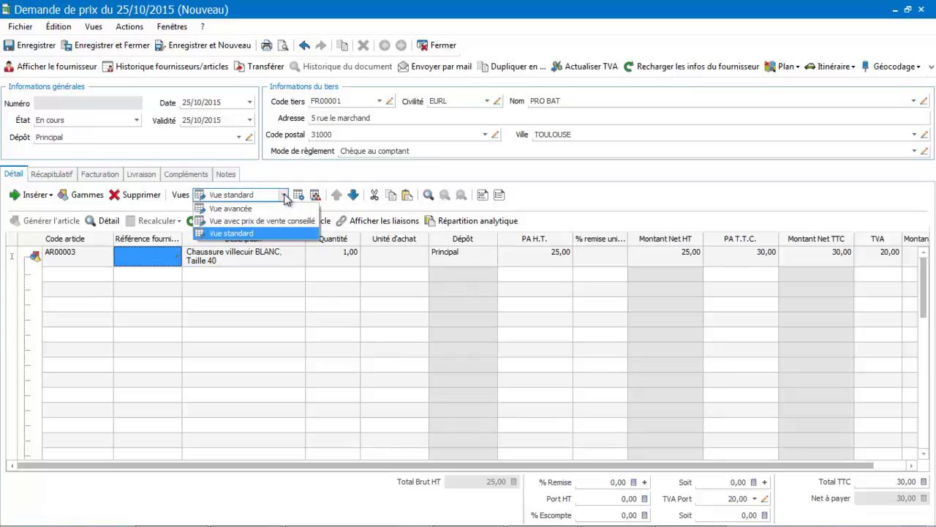
{"action": "left_click", "coordinate": [266, 234]}
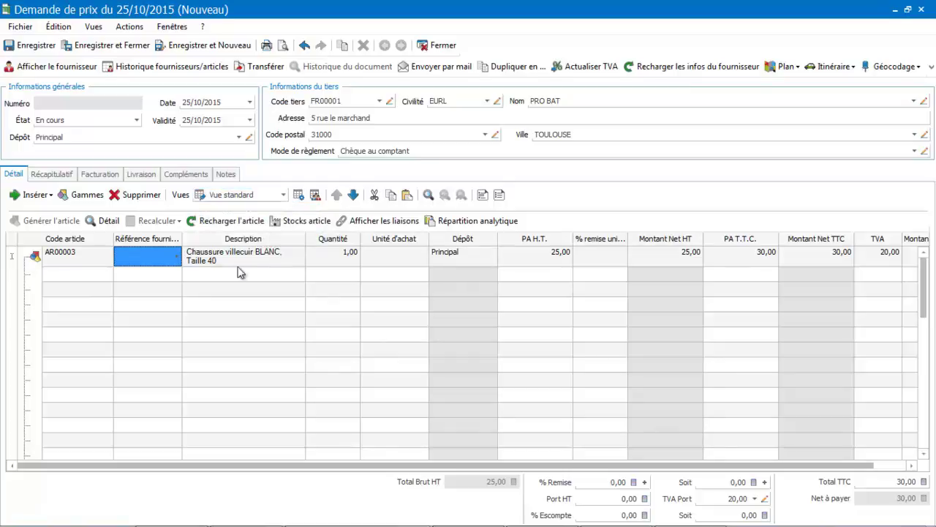
{"action": "left_click", "coordinate": [284, 196]}
{"action": "left_click", "coordinate": [242, 208]}
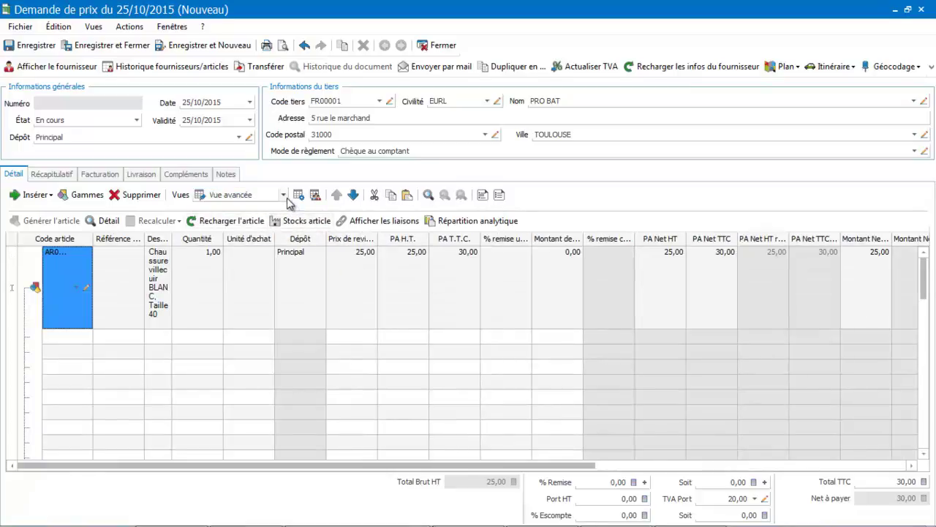
{"action": "left_click", "coordinate": [284, 195]}
{"action": "left_click", "coordinate": [273, 235]}
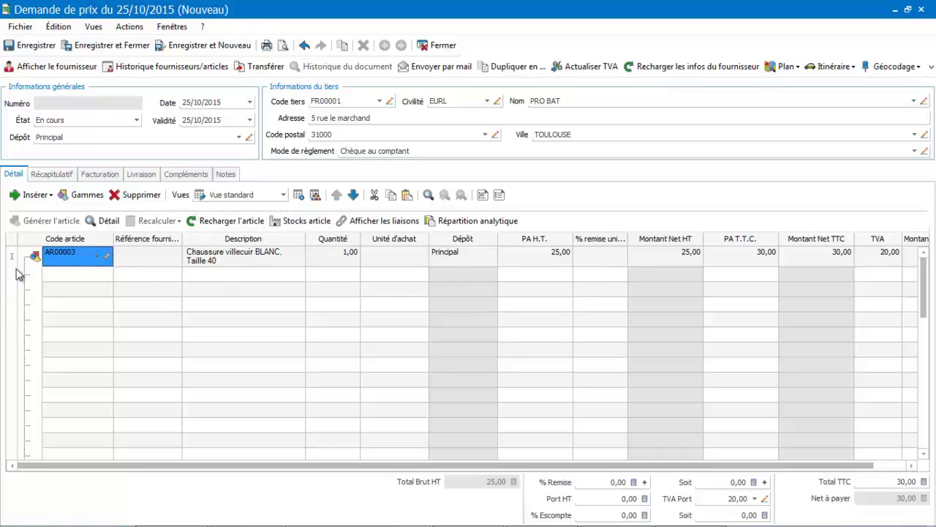
Add article AR00005 on the second detail line
{"action": "left_click", "coordinate": [54, 277]}
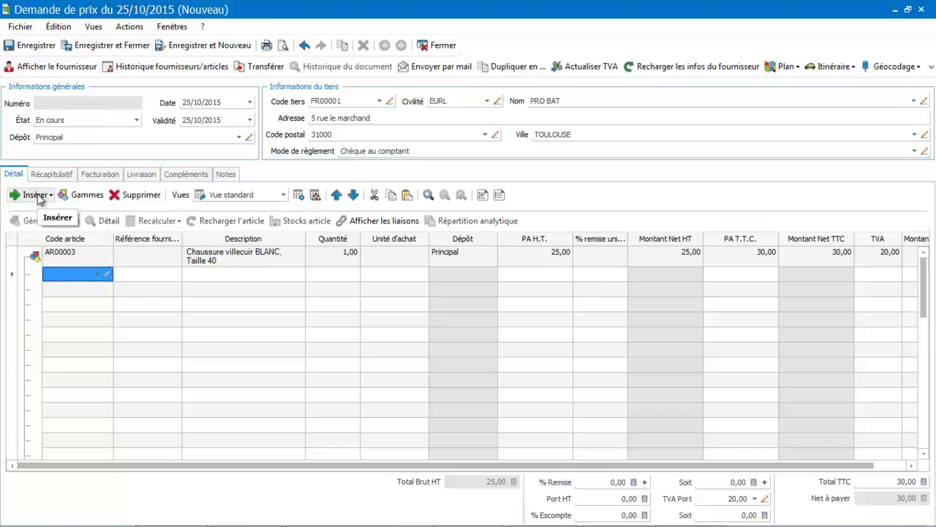
{"action": "left_click", "coordinate": [97, 273]}
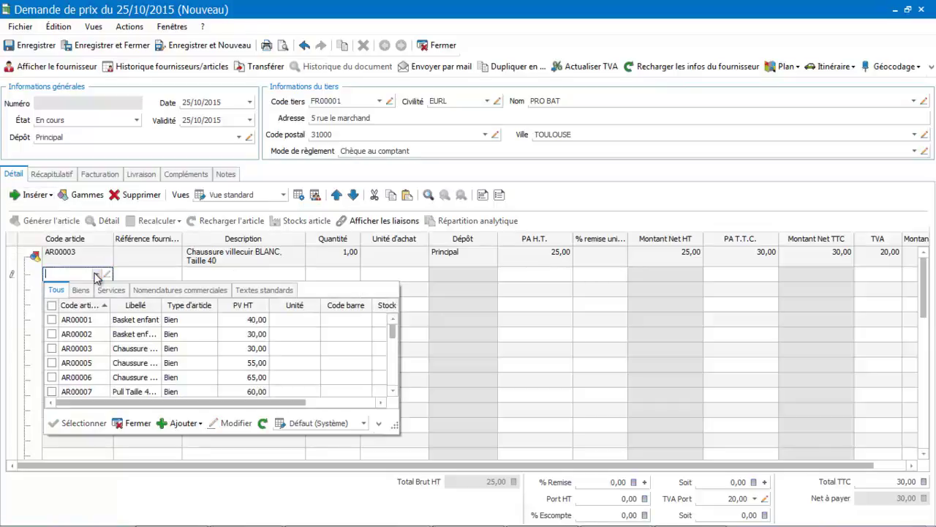
{"action": "left_click", "coordinate": [84, 366]}
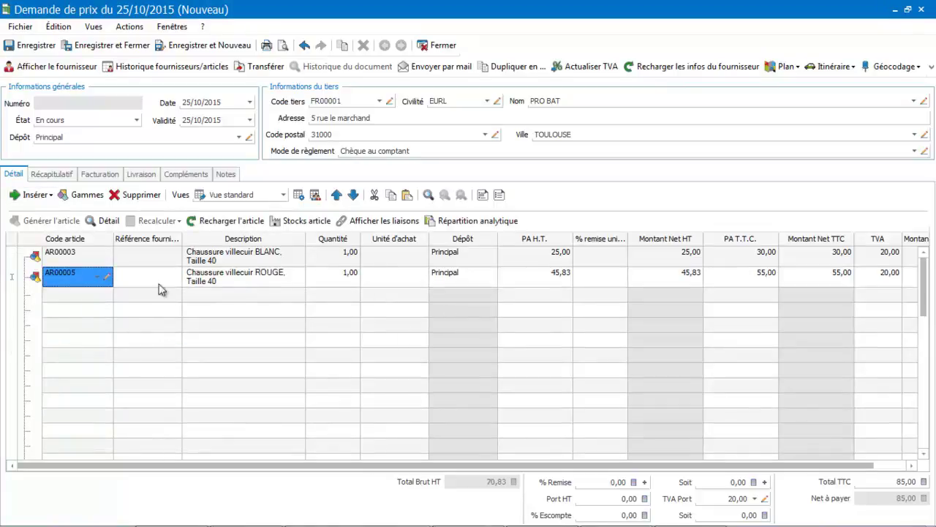
Enter a free-text line without article code described "Chaussure hiver", with quantity 1 and a PA H.T. of 30
{"action": "left_click", "coordinate": [212, 311]}
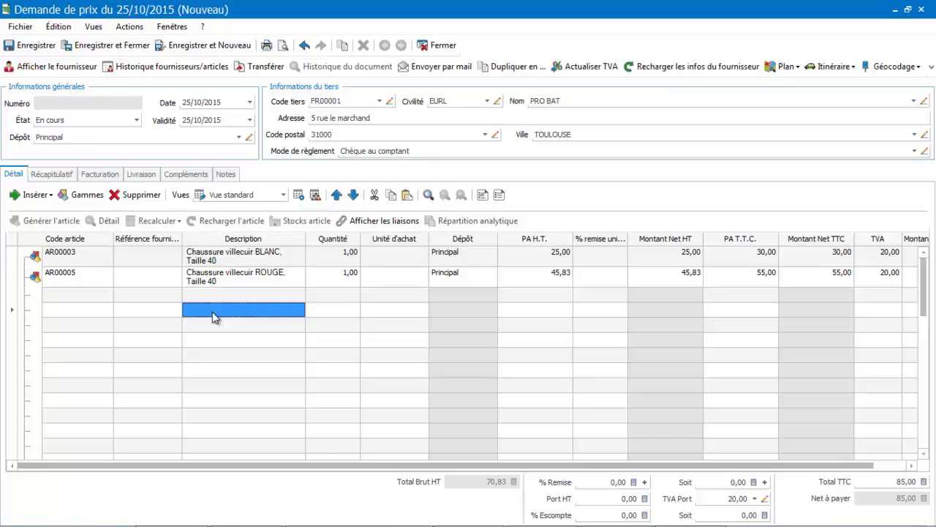
{"action": "left_click", "coordinate": [213, 316]}
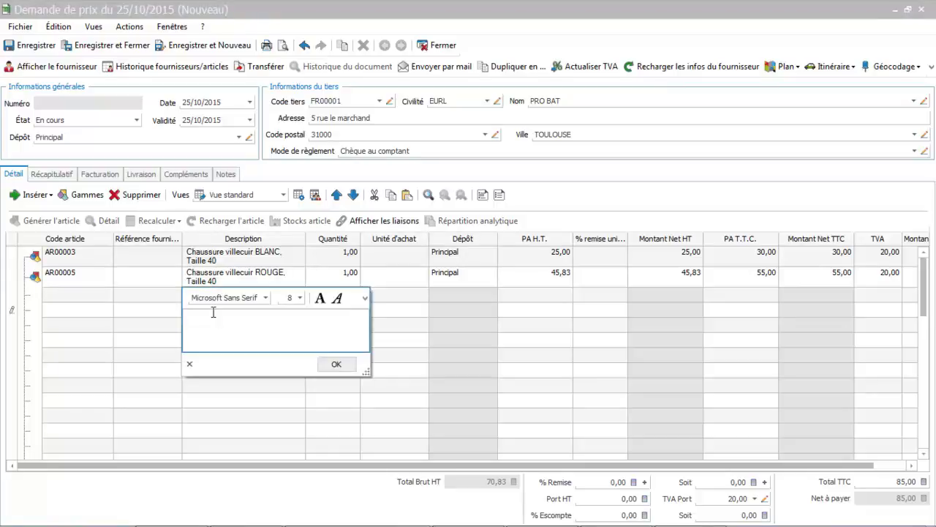
{"action": "type", "text": "Chaussure hiver"}
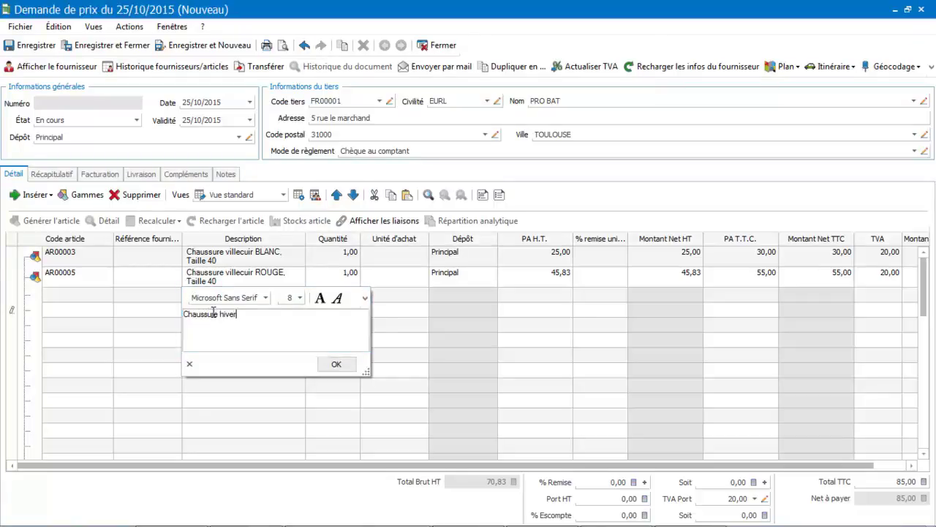
{"action": "key", "text": "Tab"}
{"action": "type", "text": "1"}
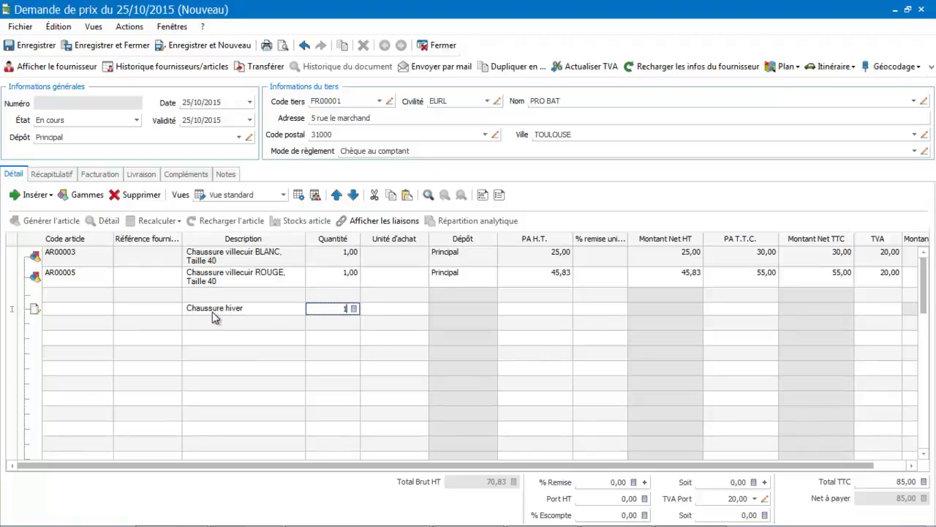
{"action": "key", "text": "Tab"}
{"action": "key", "text": "Tab"}
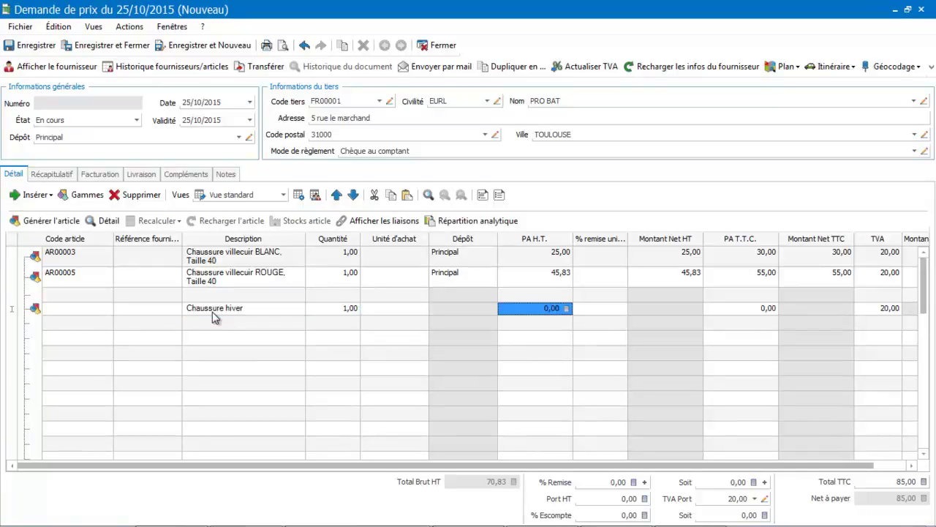
{"action": "type", "text": "30"}
{"action": "key", "text": "Tab"}
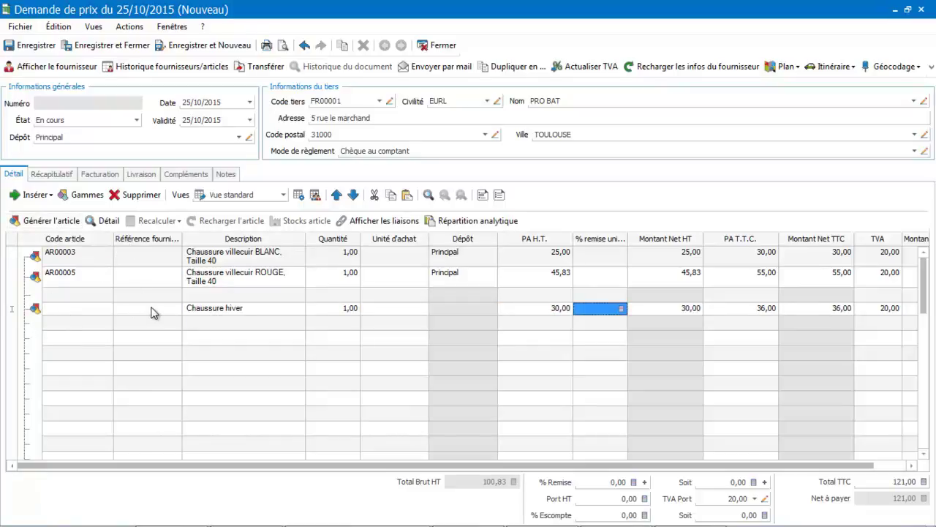
Call up automatic article generation for the "Chaussure hiver" line, decline it, and delete that line
{"action": "left_click", "coordinate": [64, 224]}
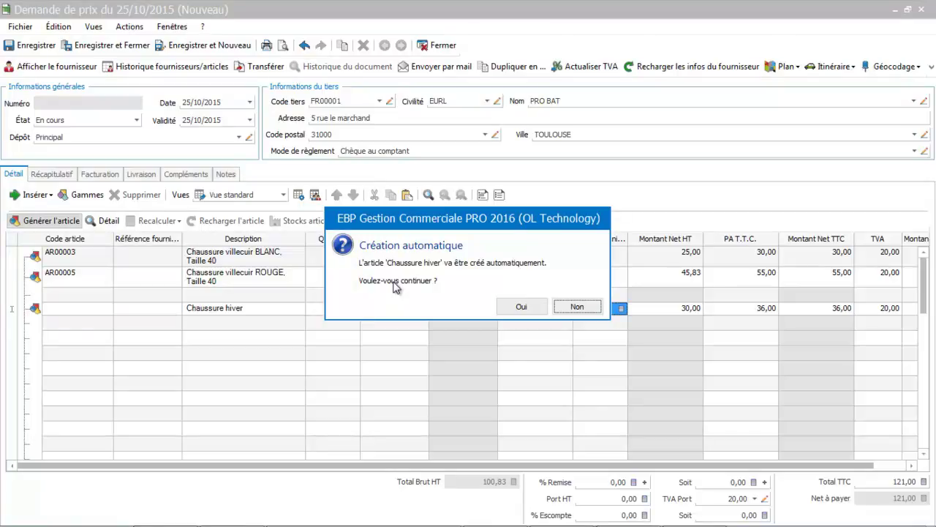
{"action": "left_click", "coordinate": [577, 307]}
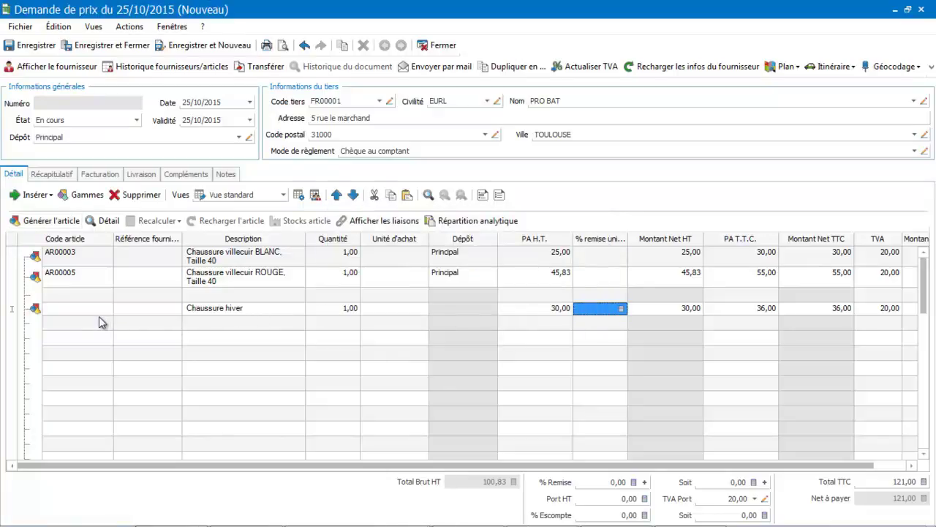
{"action": "left_click", "coordinate": [97, 311]}
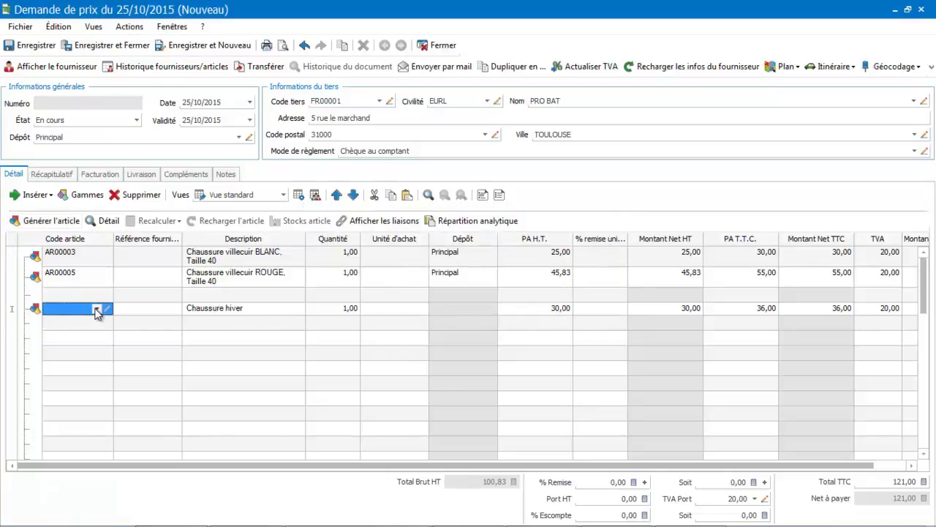
{"action": "left_click", "coordinate": [135, 195]}
{"action": "left_click", "coordinate": [515, 294]}
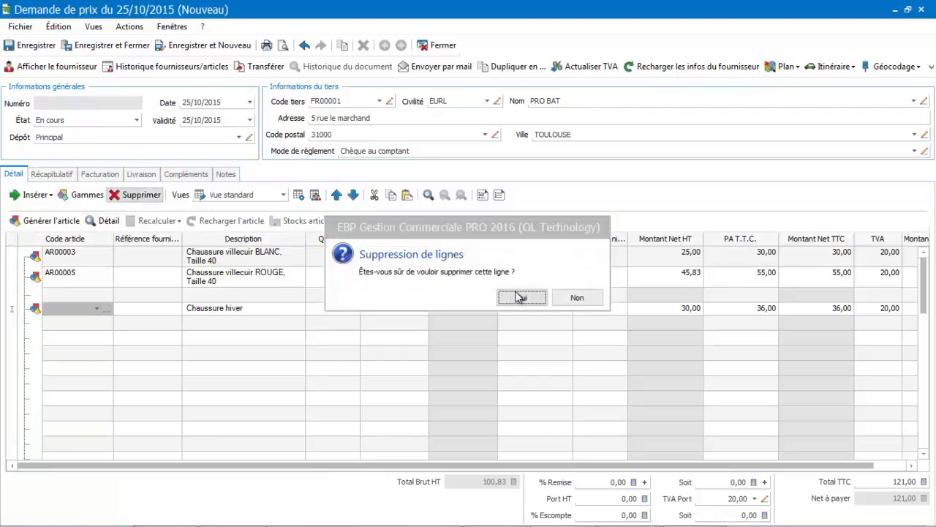
{"action": "left_click", "coordinate": [94, 275]}
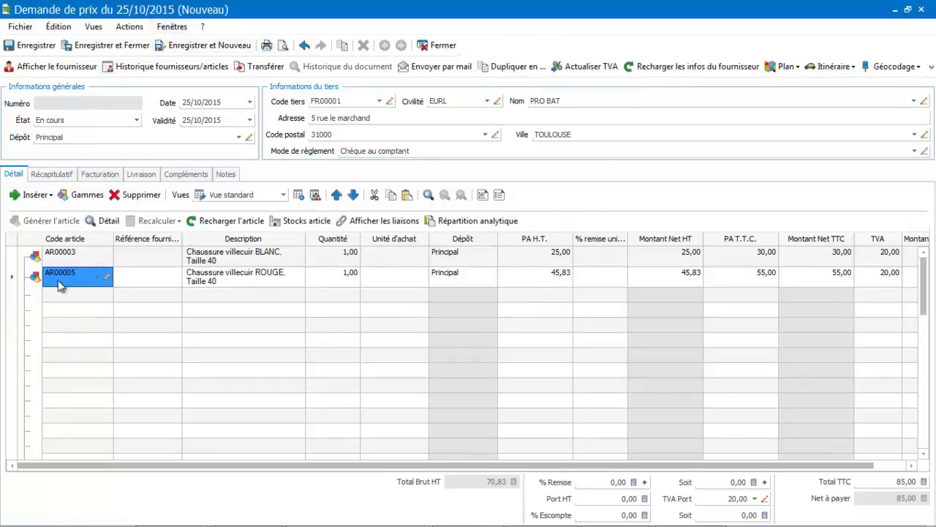
Set the Prix d'achat to 48 in article AR00005's record, save and close it, and reload the article on its request line
{"action": "left_click", "coordinate": [108, 277]}
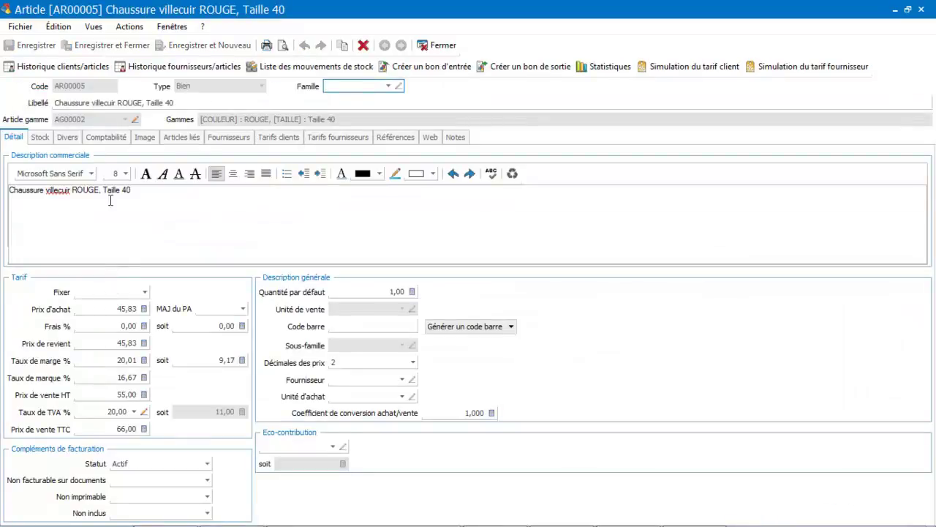
{"action": "left_click", "coordinate": [102, 395]}
{"action": "double_click", "coordinate": [102, 396]}
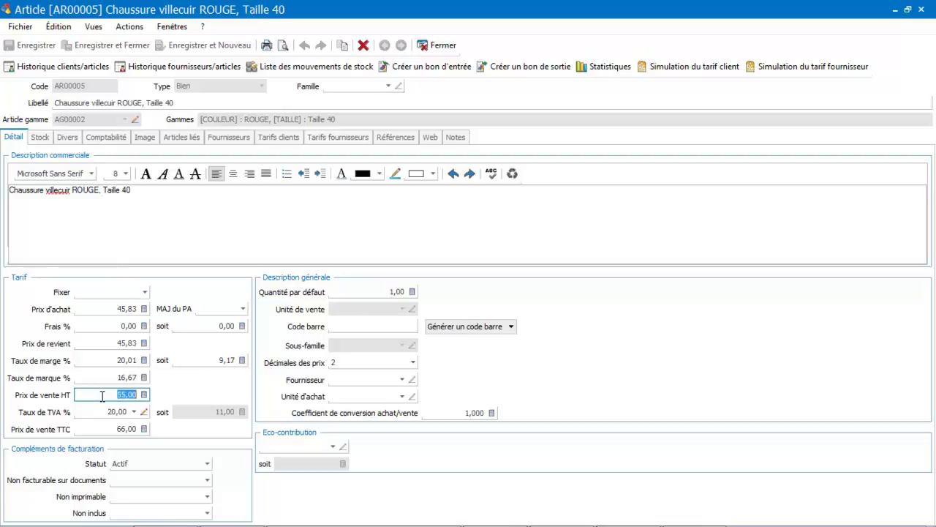
{"action": "double_click", "coordinate": [105, 310]}
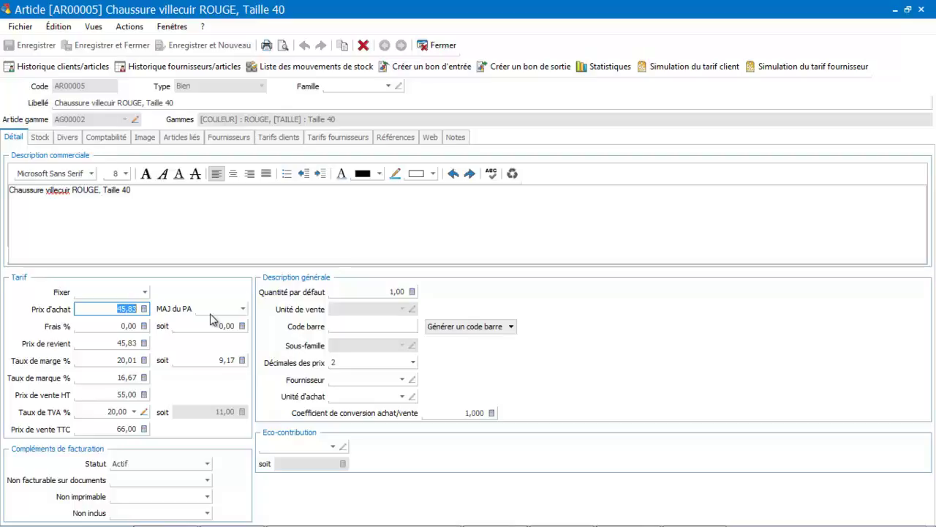
{"action": "type", "text": "48"}
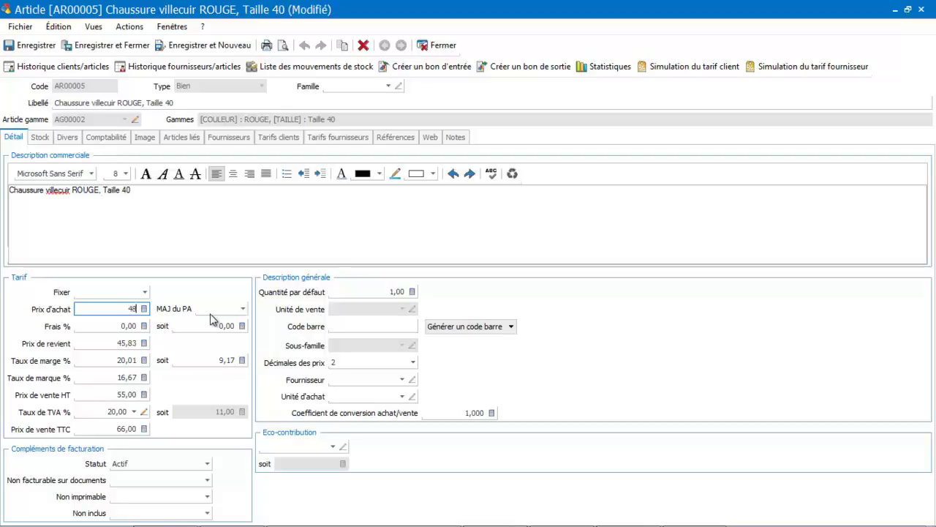
{"action": "key", "text": "Tab"}
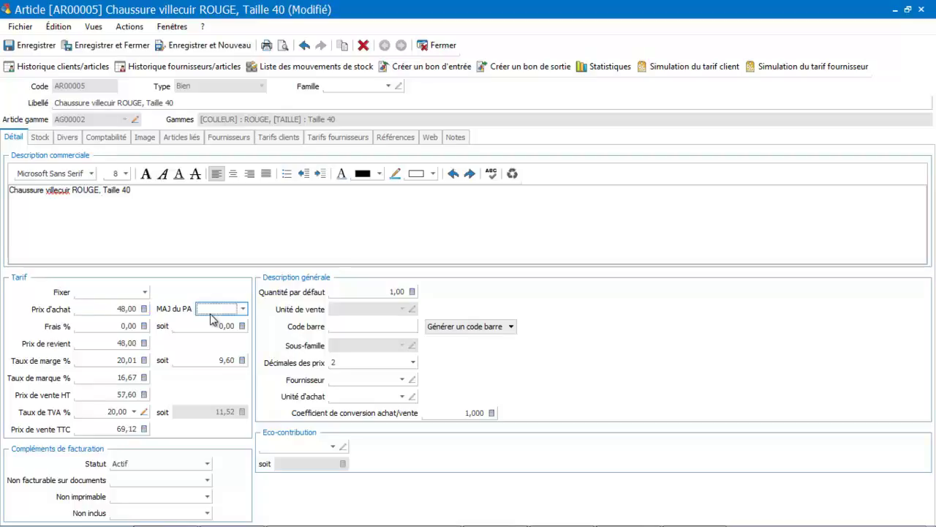
{"action": "left_click", "coordinate": [97, 46]}
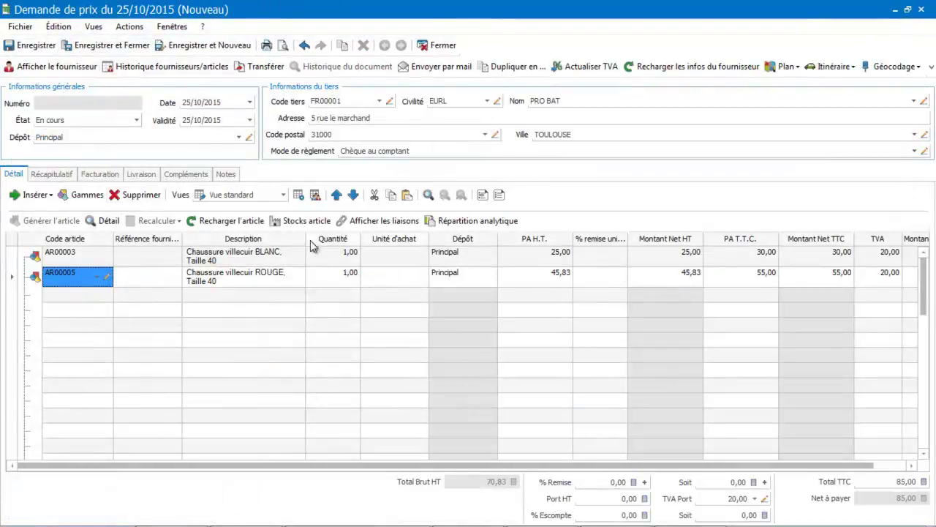
{"action": "left_click", "coordinate": [246, 224]}
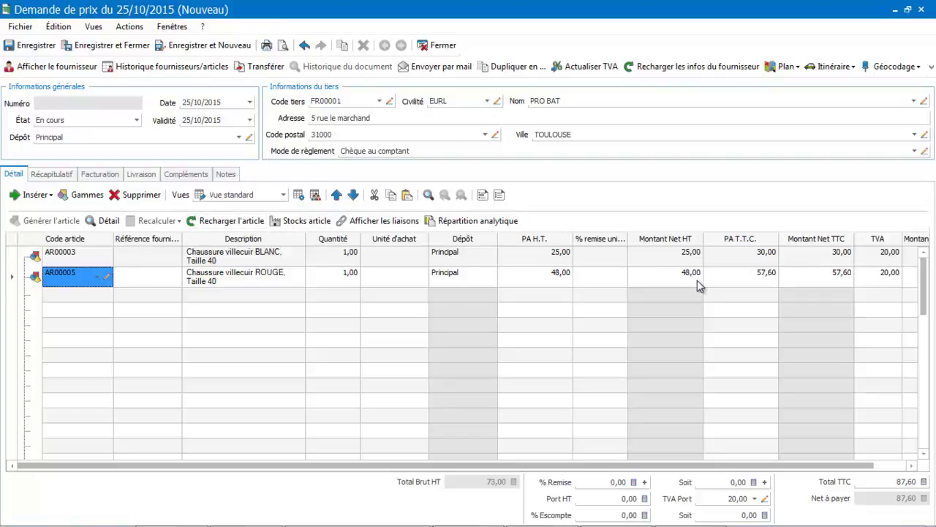
Consult the real and virtual stock of article AR00005, then close the stock display
{"action": "left_click", "coordinate": [315, 222]}
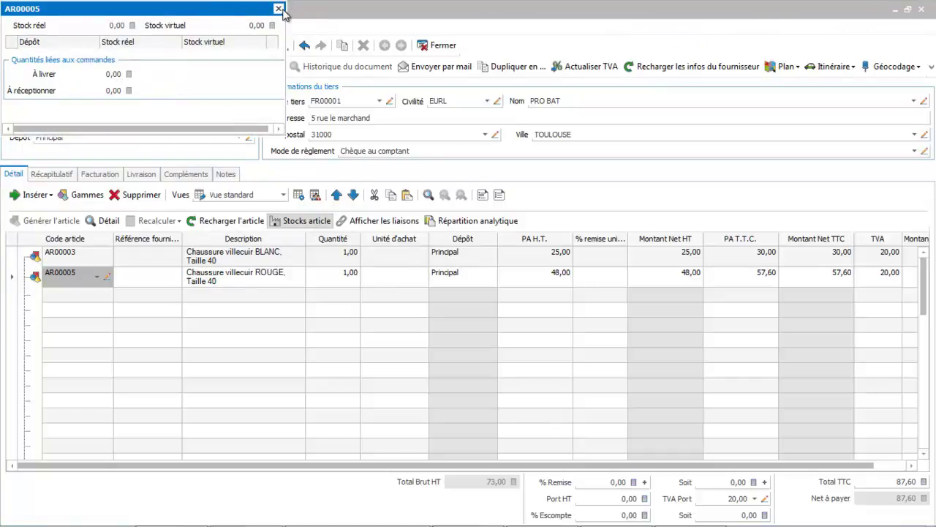
{"action": "left_click", "coordinate": [278, 8]}
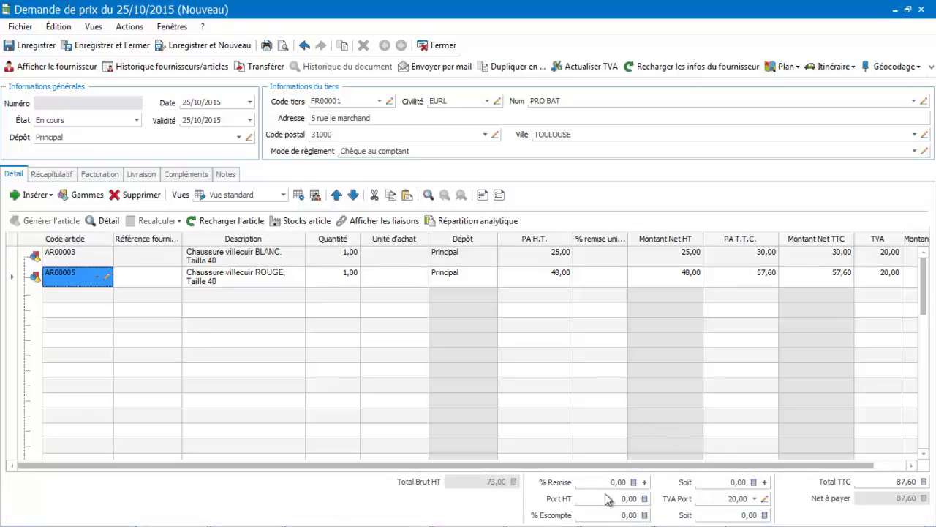
Review the request's summary of totals and VAT, and consult the supplier's selectable billing addresses without changing the selection
{"action": "left_click", "coordinate": [53, 175]}
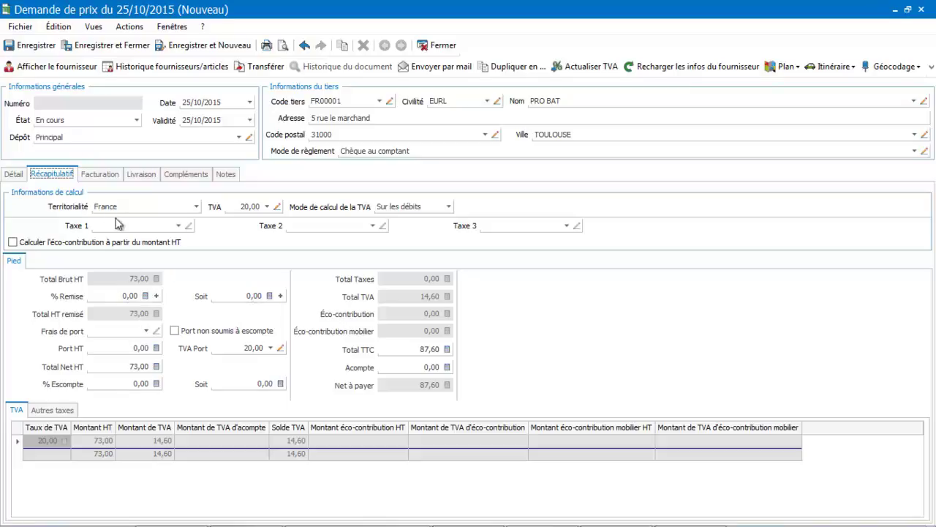
{"action": "left_click", "coordinate": [103, 175]}
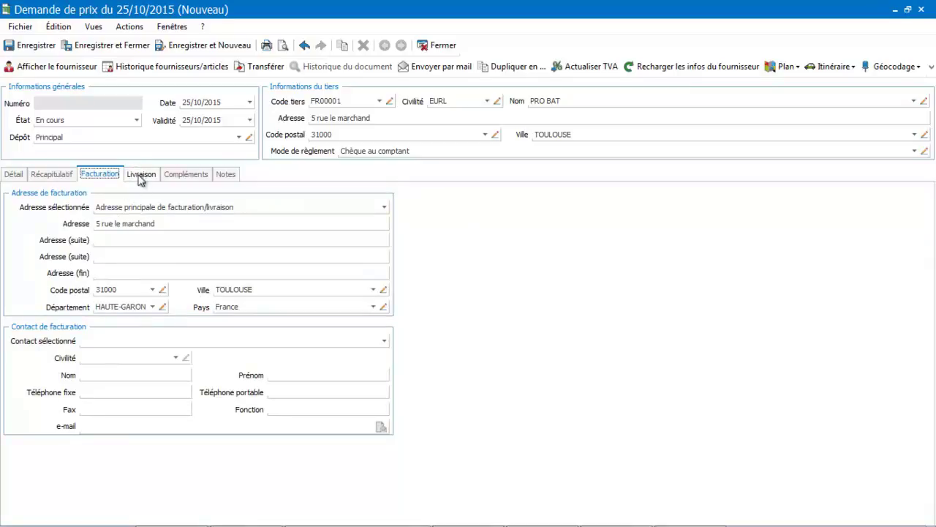
{"action": "left_click", "coordinate": [139, 207]}
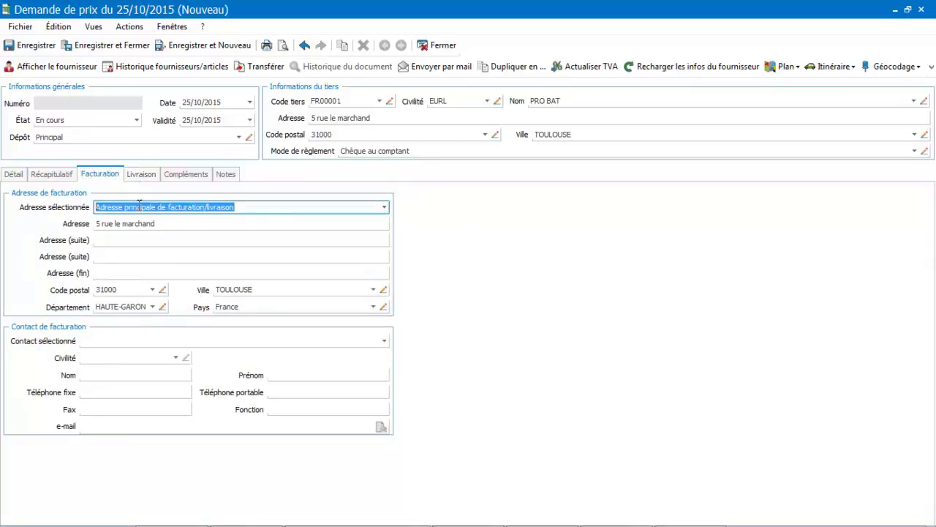
{"action": "left_click", "coordinate": [384, 208]}
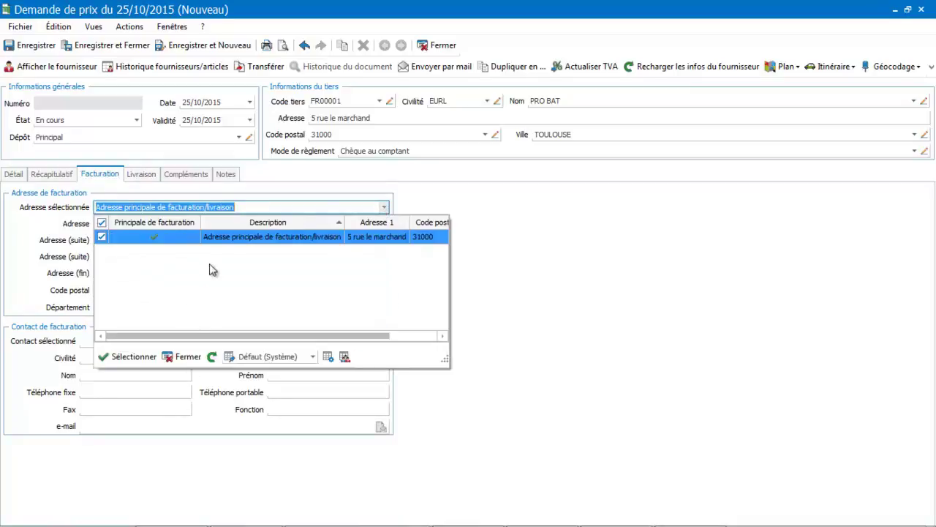
{"action": "left_click", "coordinate": [195, 275]}
{"action": "left_click", "coordinate": [187, 360]}
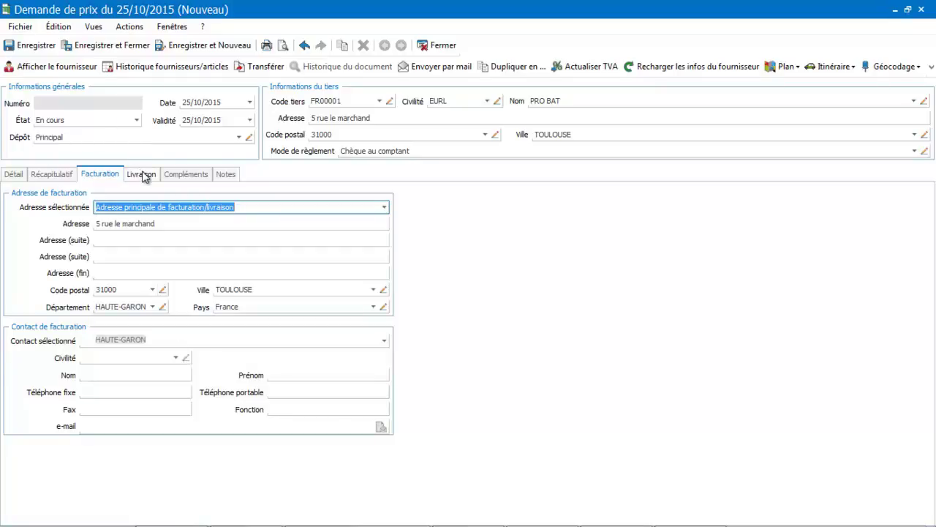
Separate the delivery address from the billing address, consult the selectable delivery addresses, and restore the identical-address option
{"action": "left_click", "coordinate": [142, 175]}
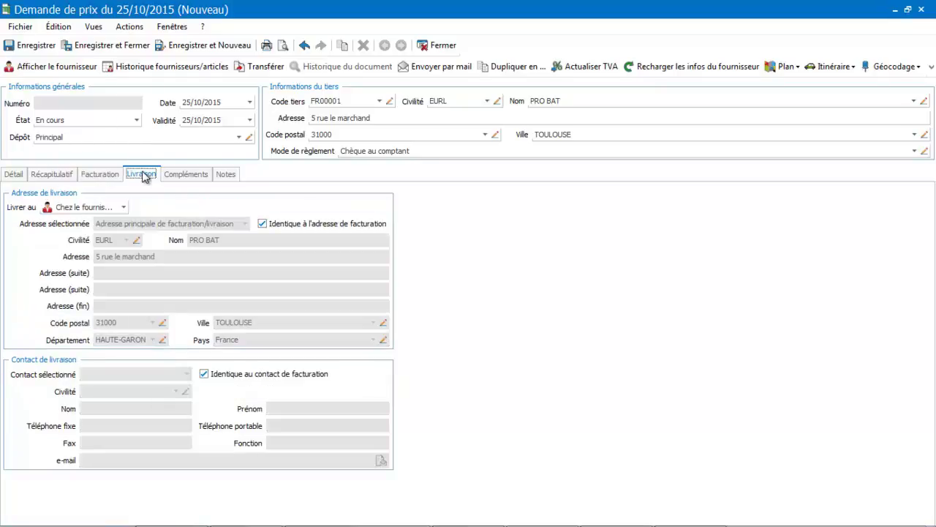
{"action": "left_click", "coordinate": [263, 224]}
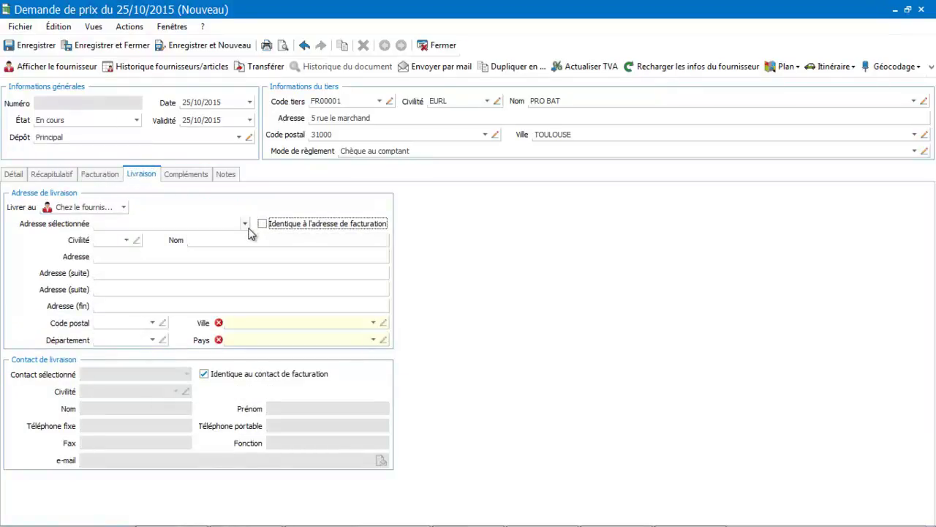
{"action": "left_click", "coordinate": [245, 223]}
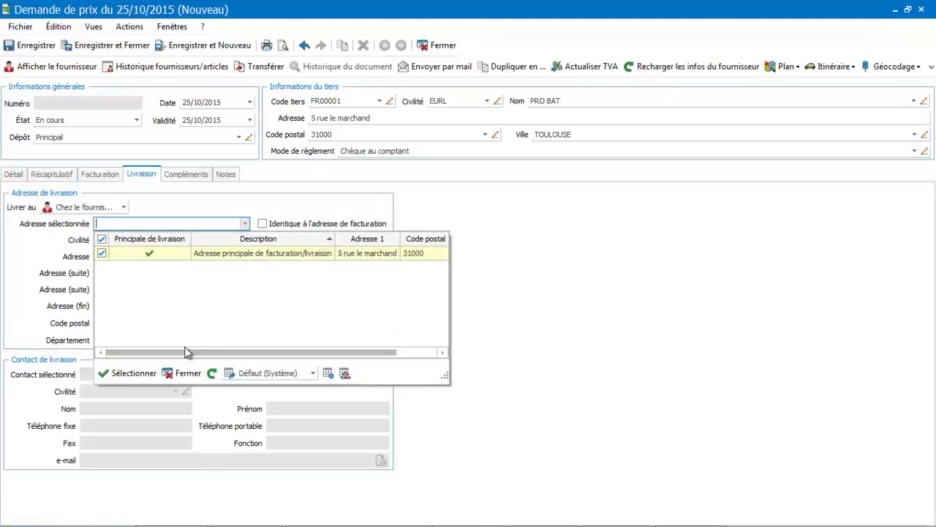
{"action": "left_click", "coordinate": [188, 373]}
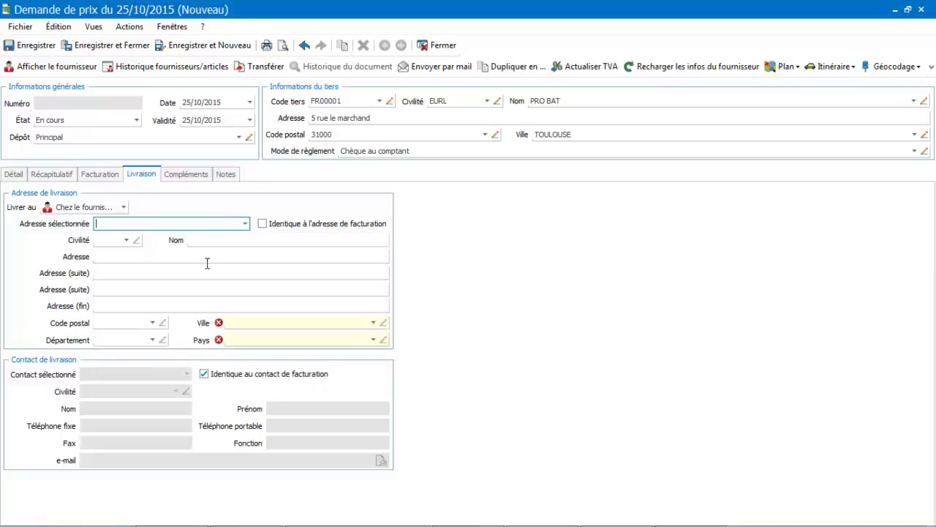
{"action": "left_click", "coordinate": [263, 224]}
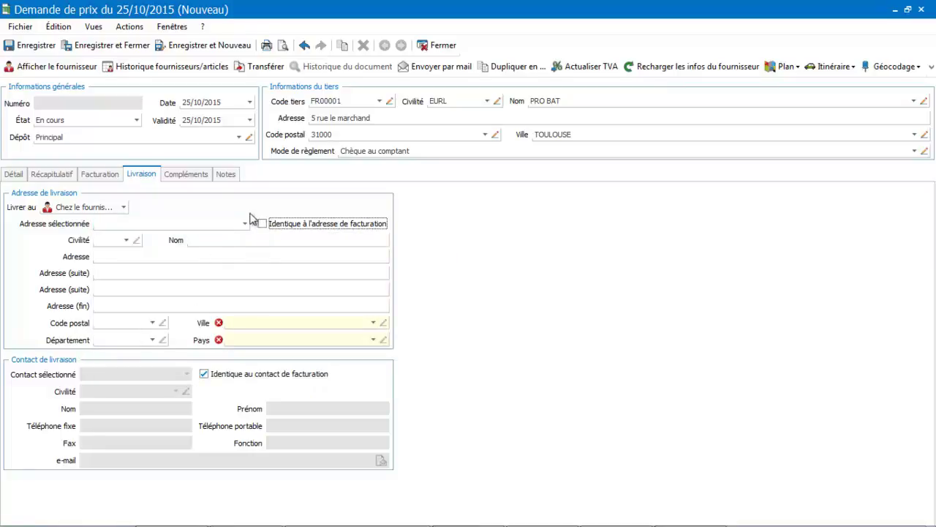
Look through the print templates offered in the request's additional information, keep the current one, and return to the detail lines
{"action": "left_click", "coordinate": [194, 175]}
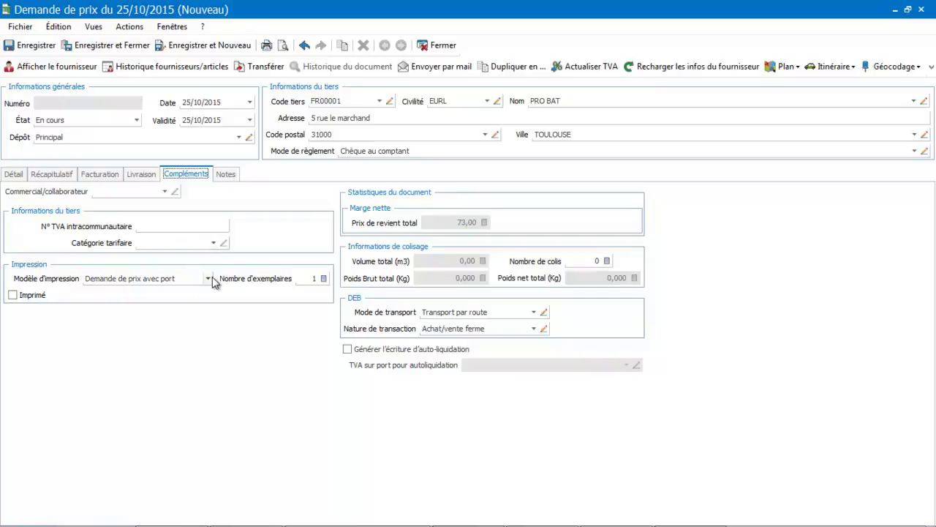
{"action": "left_click", "coordinate": [208, 278]}
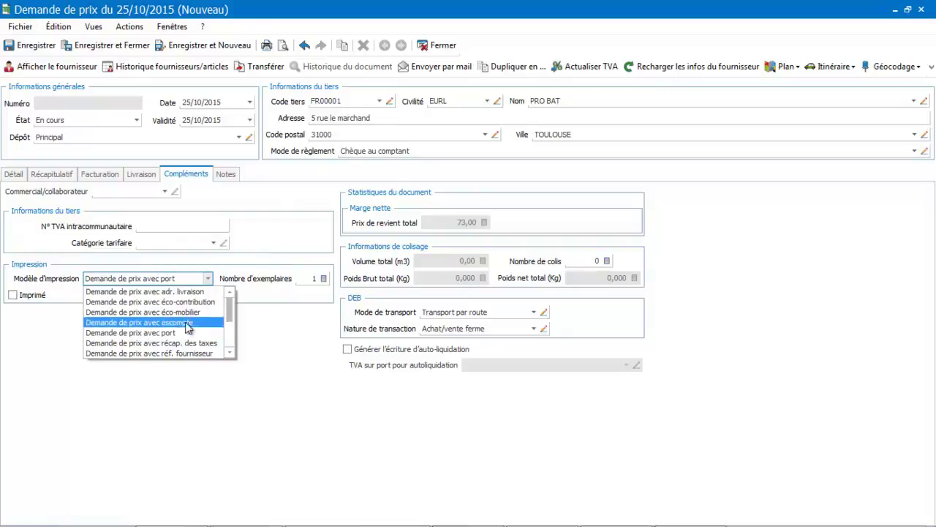
{"action": "left_click", "coordinate": [256, 345]}
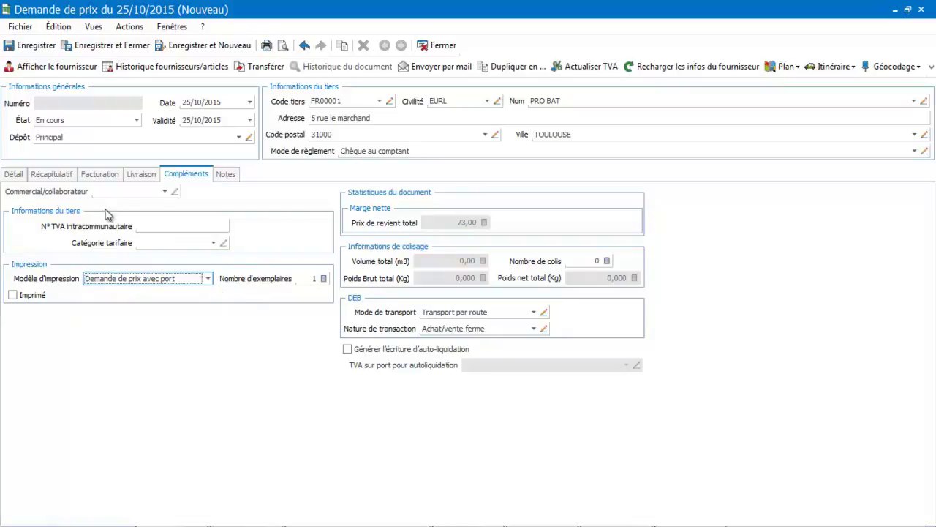
{"action": "left_click", "coordinate": [13, 175]}
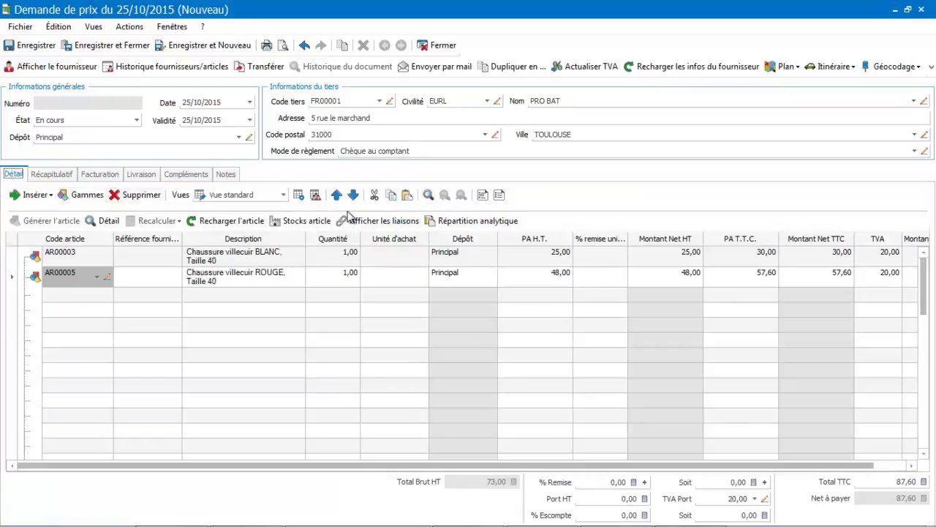
Set the Mode de règlement to Chèque à 30 jours in supplier PRO BAT's record, and save and close it
{"action": "left_click", "coordinate": [74, 67]}
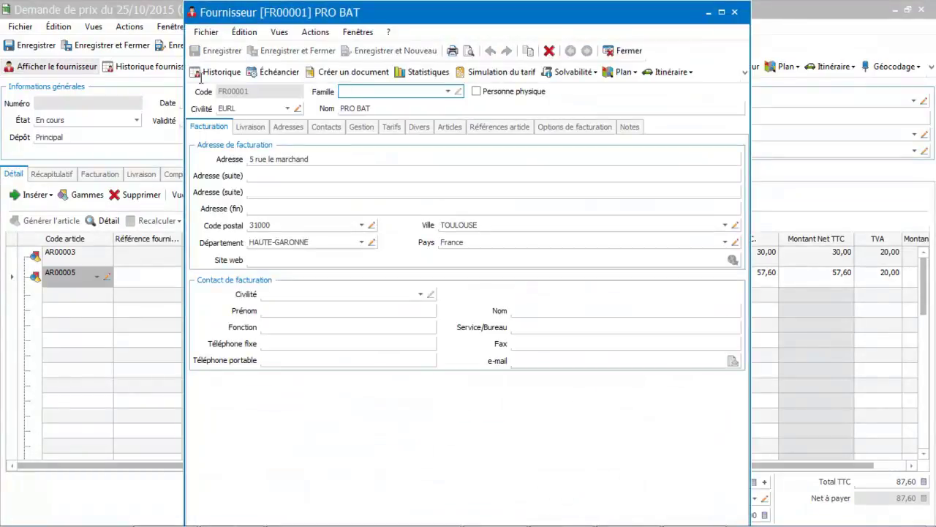
{"action": "left_click", "coordinate": [422, 129]}
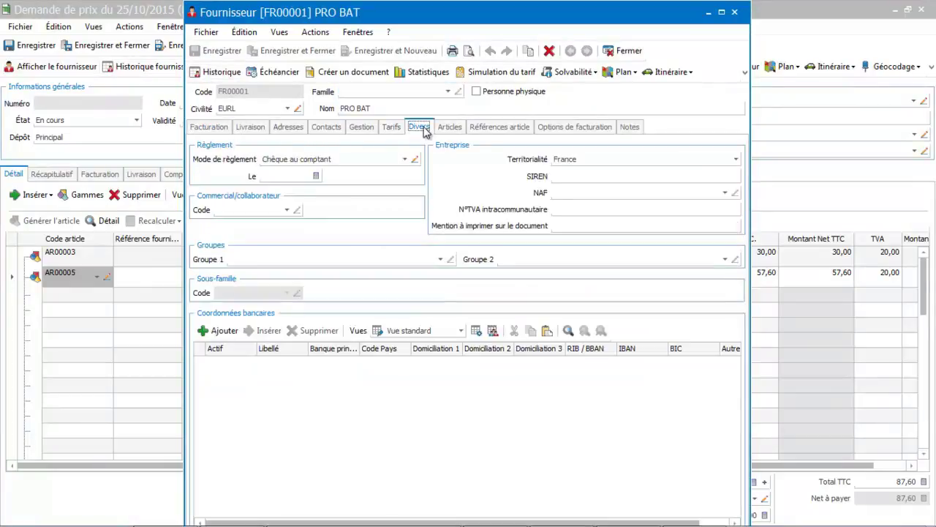
{"action": "left_click", "coordinate": [407, 160]}
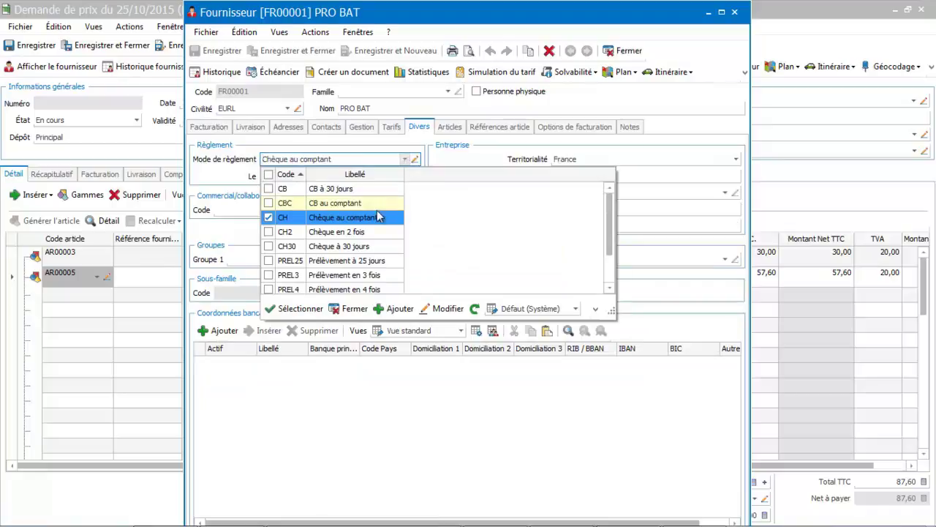
{"action": "left_click", "coordinate": [366, 247]}
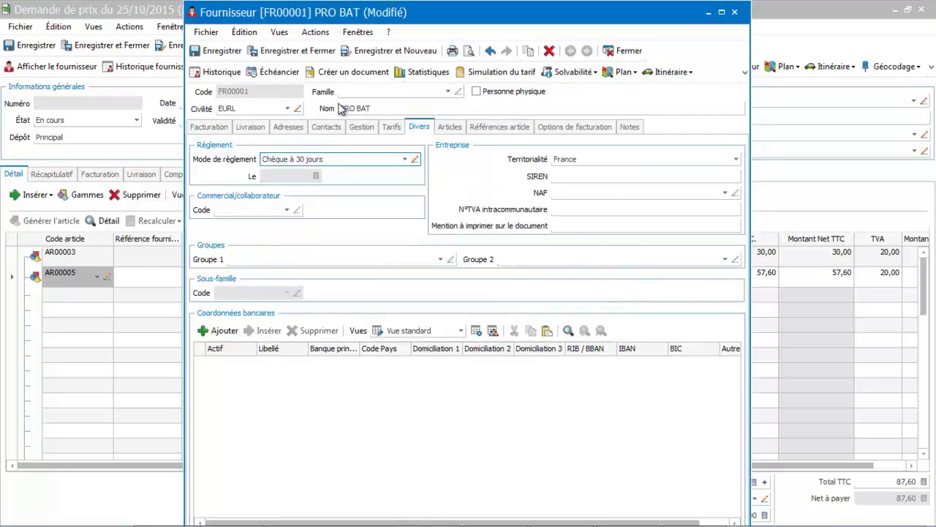
{"action": "left_click", "coordinate": [319, 55]}
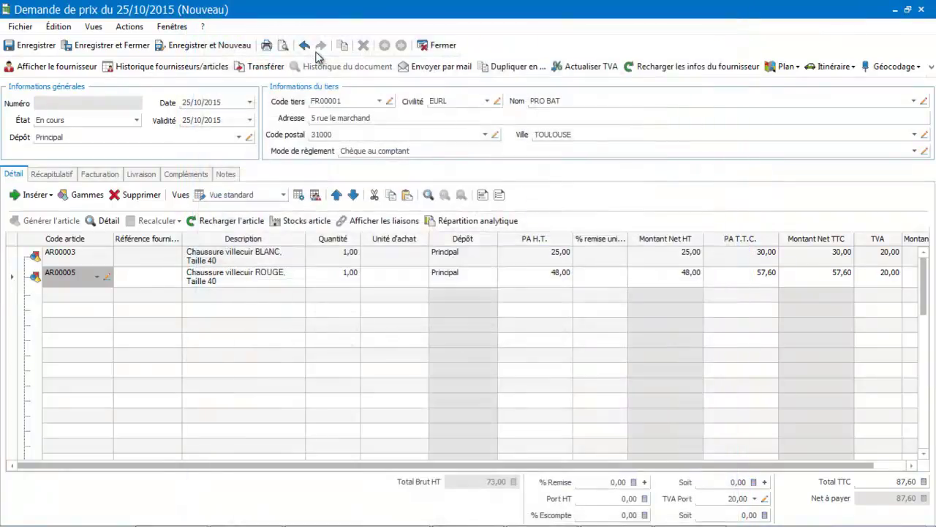
Reload the supplier's information into the request, applying its purchase conditions and the tarifs/promotions to all lines
{"action": "left_click", "coordinate": [678, 69]}
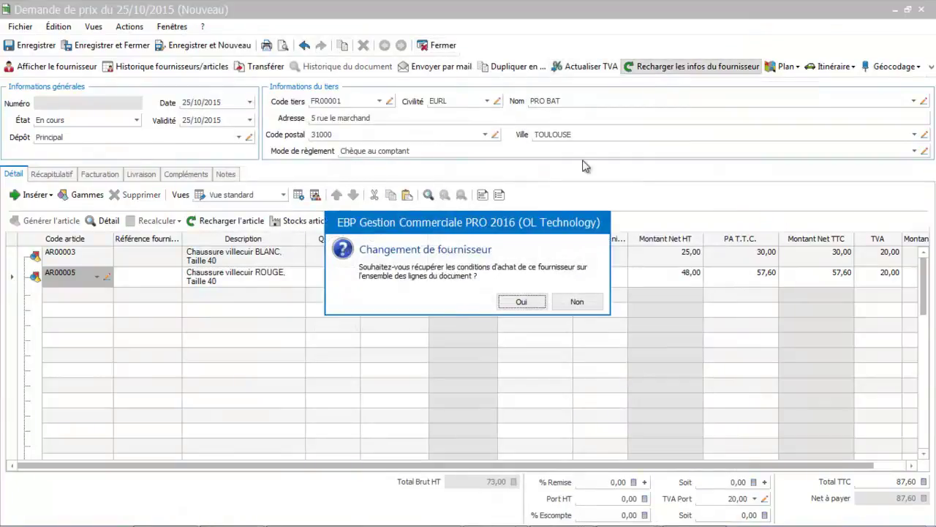
{"action": "left_click", "coordinate": [521, 301]}
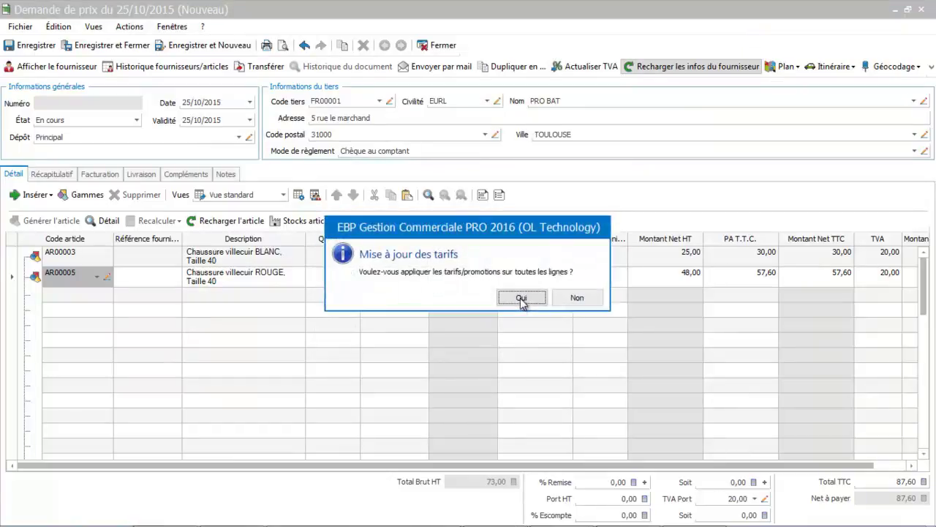
{"action": "left_click", "coordinate": [522, 300]}
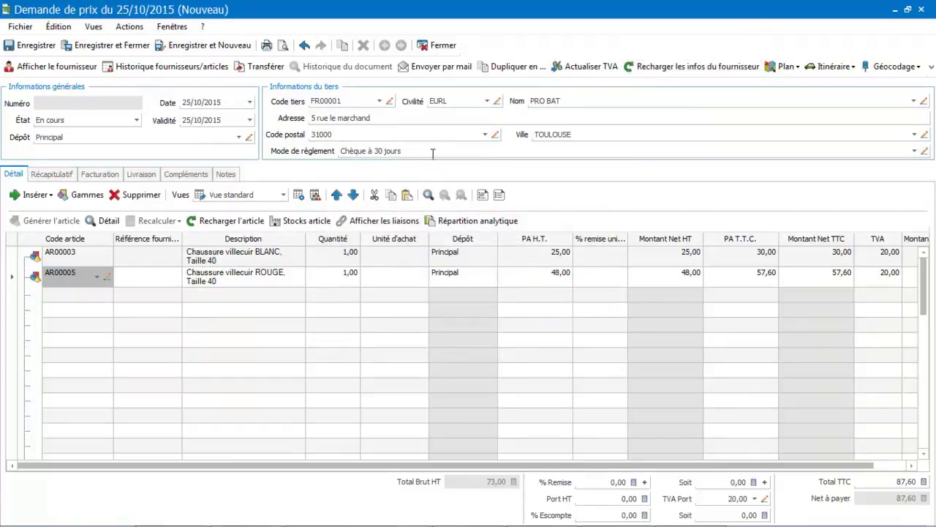
Consult the supplier/article history for PRO BAT and close it
{"action": "left_click", "coordinate": [189, 68]}
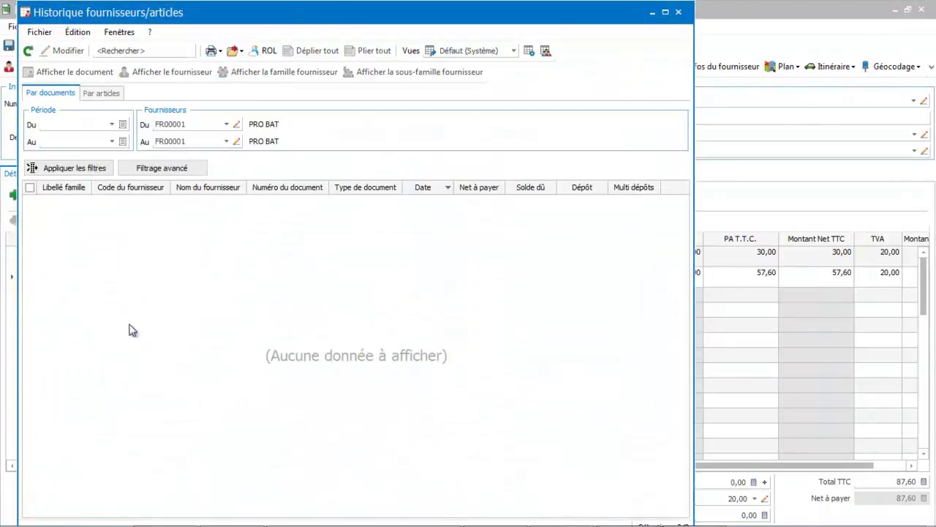
{"action": "left_click", "coordinate": [678, 12]}
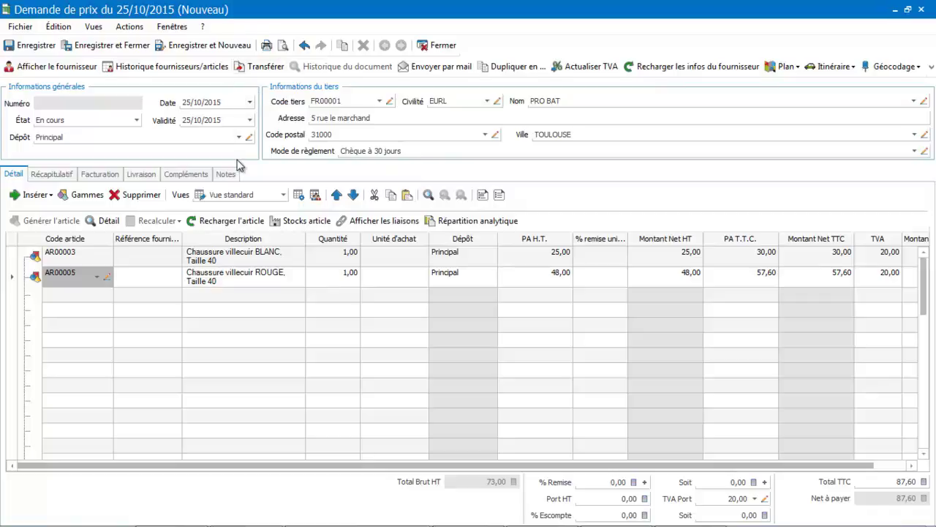
Save the price request and display its print preview
{"action": "left_click", "coordinate": [286, 47]}
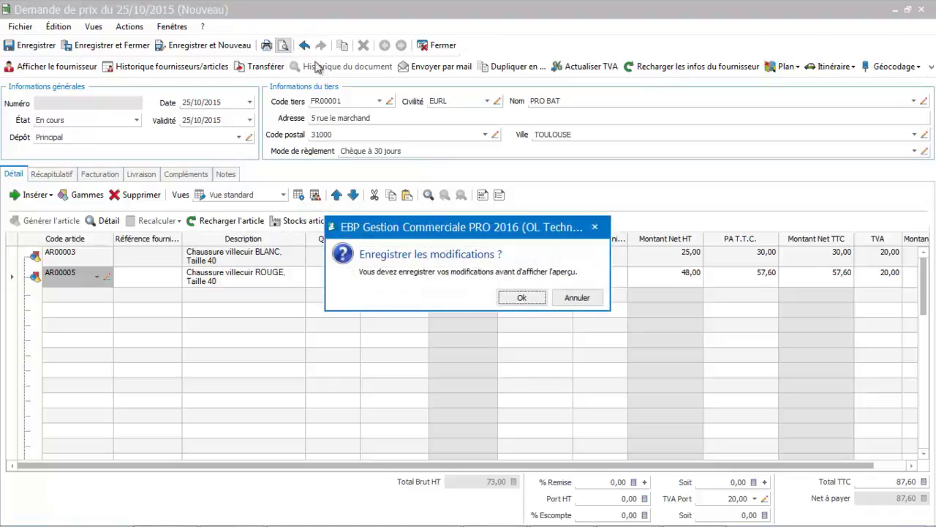
{"action": "left_click", "coordinate": [521, 297]}
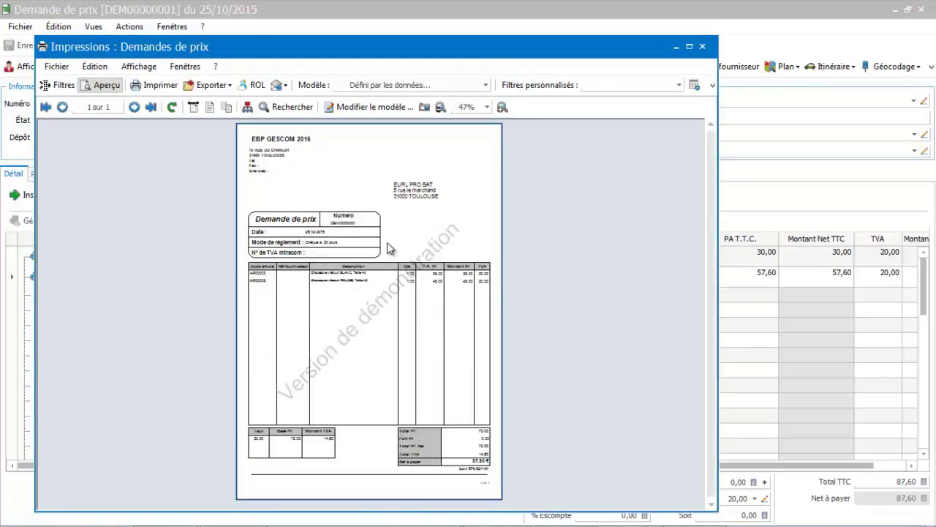
Enlarge the price request's print preview to examine its layout, and close the preview
{"action": "left_click", "coordinate": [502, 107]}
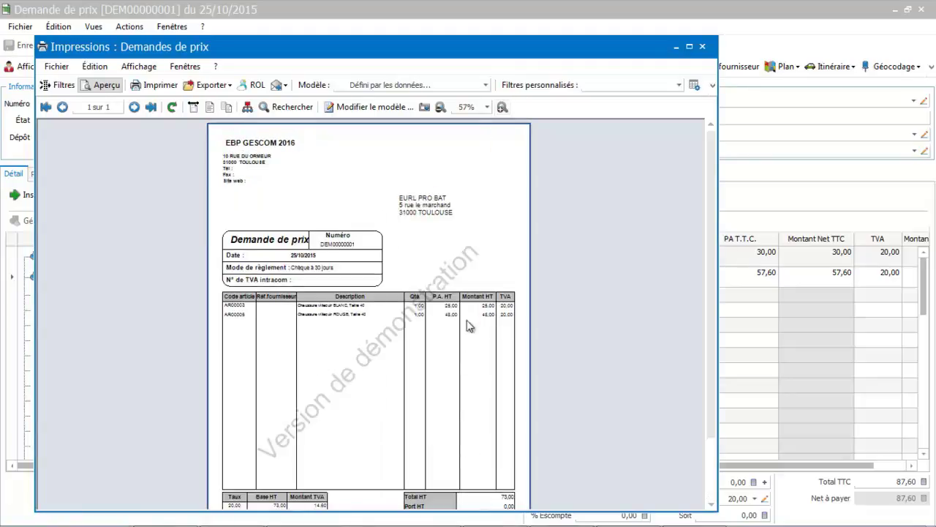
{"action": "left_click", "coordinate": [702, 46]}
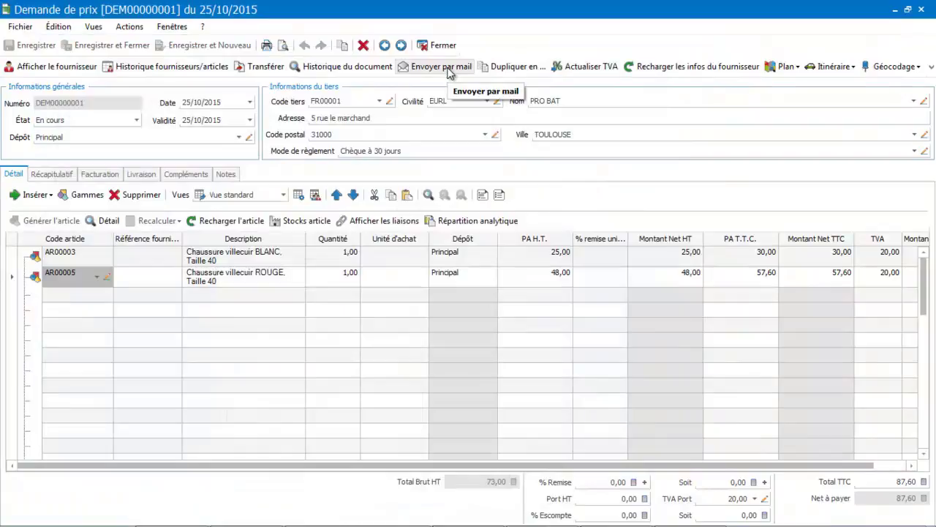
Prepare an e-mail with the price request attached in Fichier PDF format, discard the message unsent, and close the request
{"action": "left_click", "coordinate": [448, 71]}
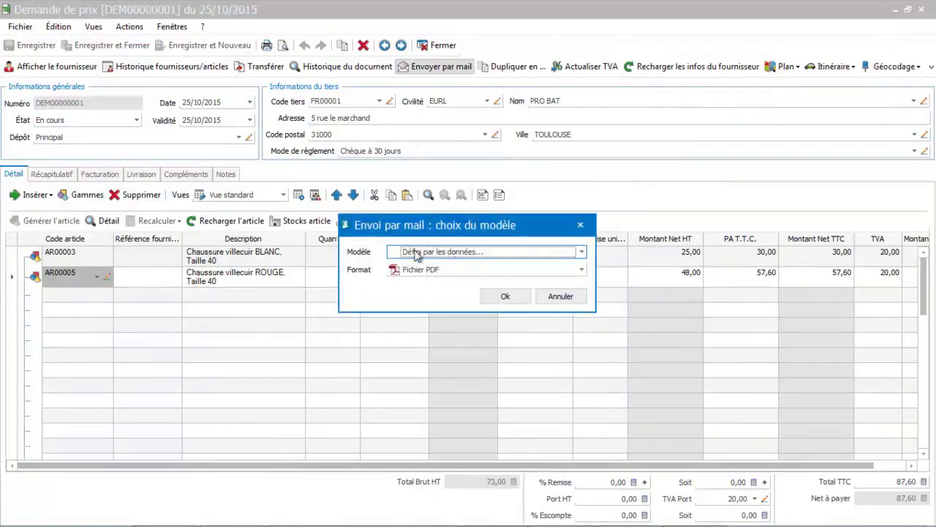
{"action": "left_click", "coordinate": [506, 296]}
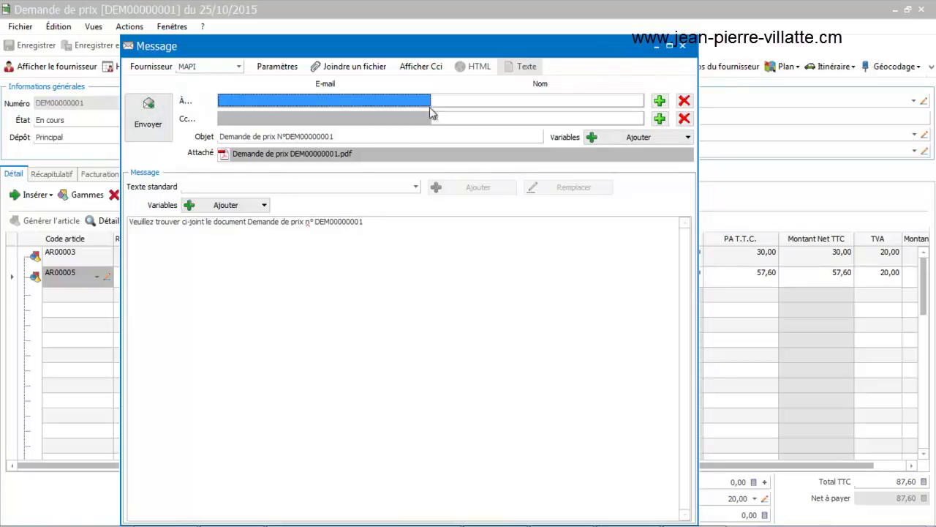
{"action": "left_click", "coordinate": [683, 46]}
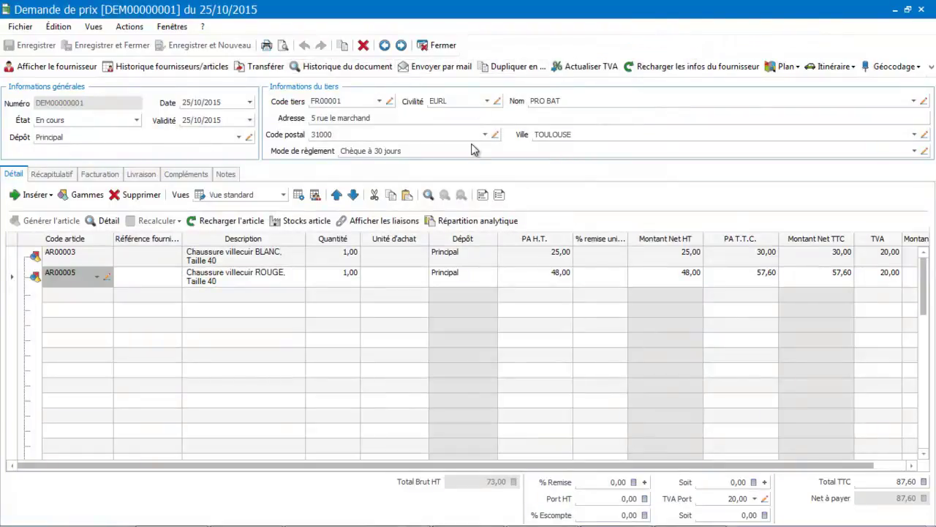
{"action": "left_click", "coordinate": [444, 46]}
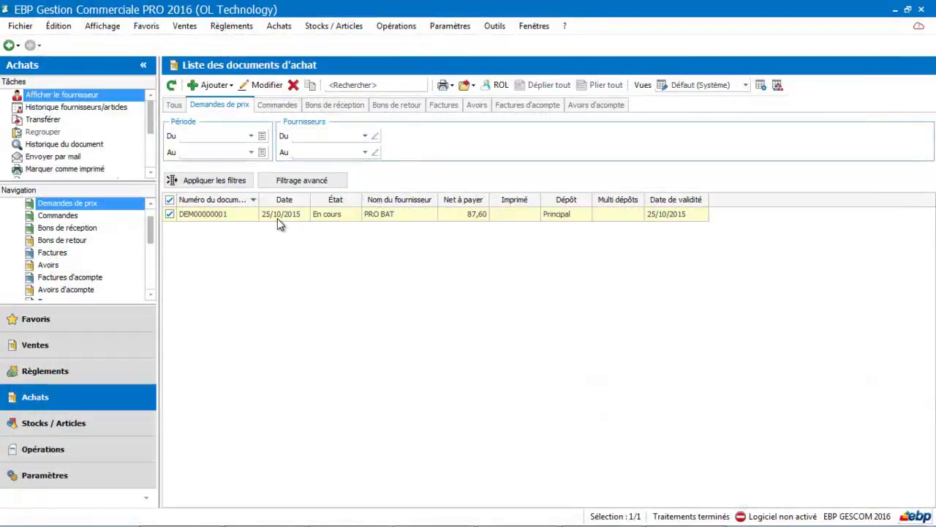
Transfer PRO BAT's price request into a Commande, opening the generated document after transfer, and close both the order and the request
{"action": "right_click", "coordinate": [278, 218]}
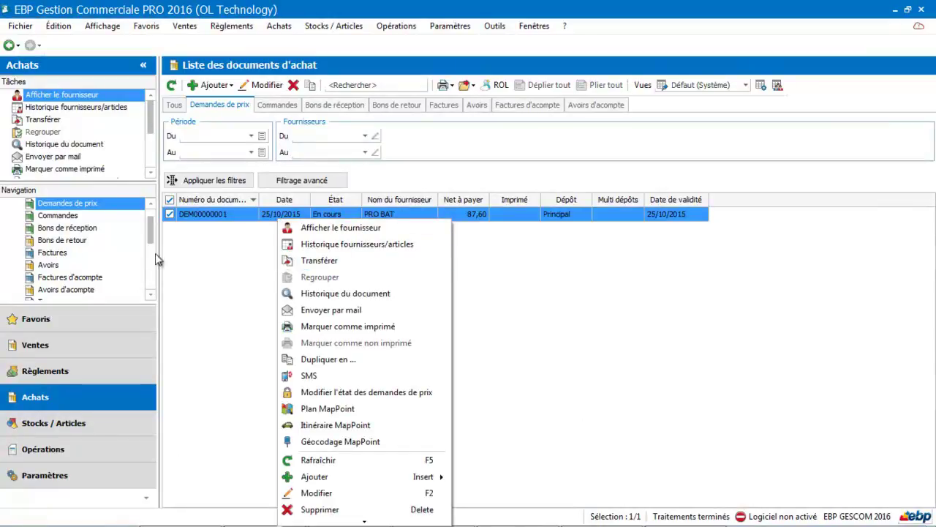
{"action": "left_click", "coordinate": [292, 261]}
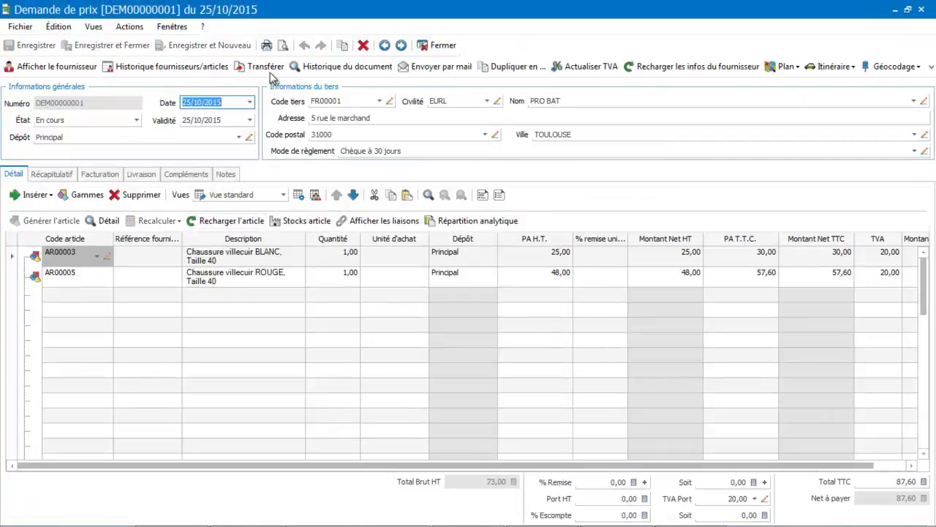
{"action": "left_click", "coordinate": [266, 67]}
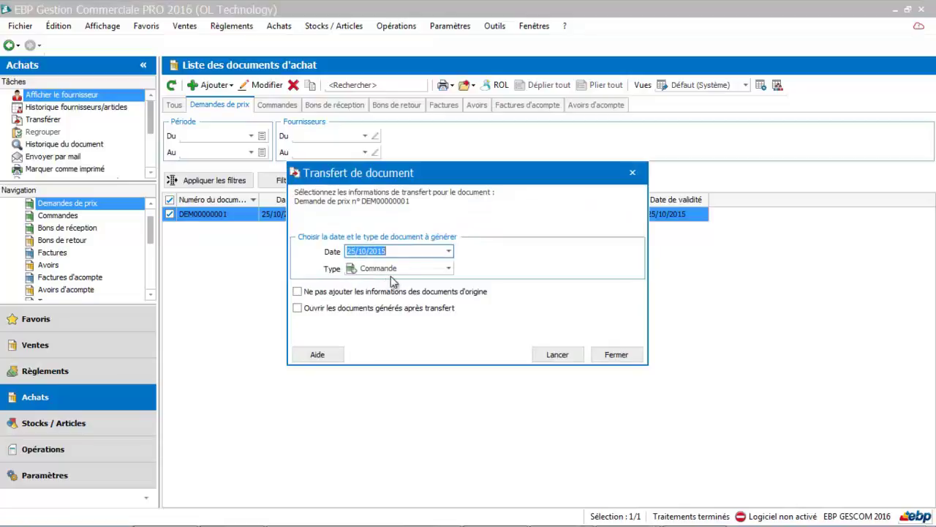
{"action": "left_click", "coordinate": [409, 308]}
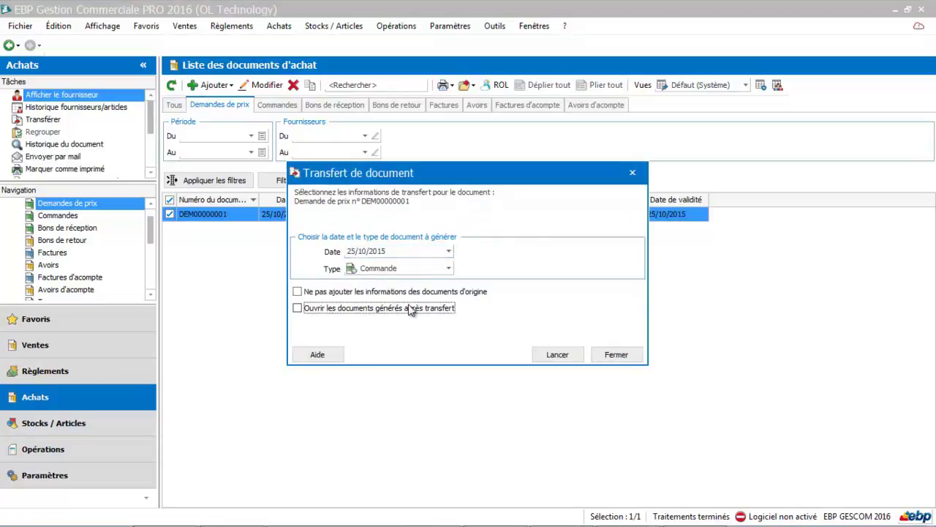
{"action": "left_click", "coordinate": [561, 356]}
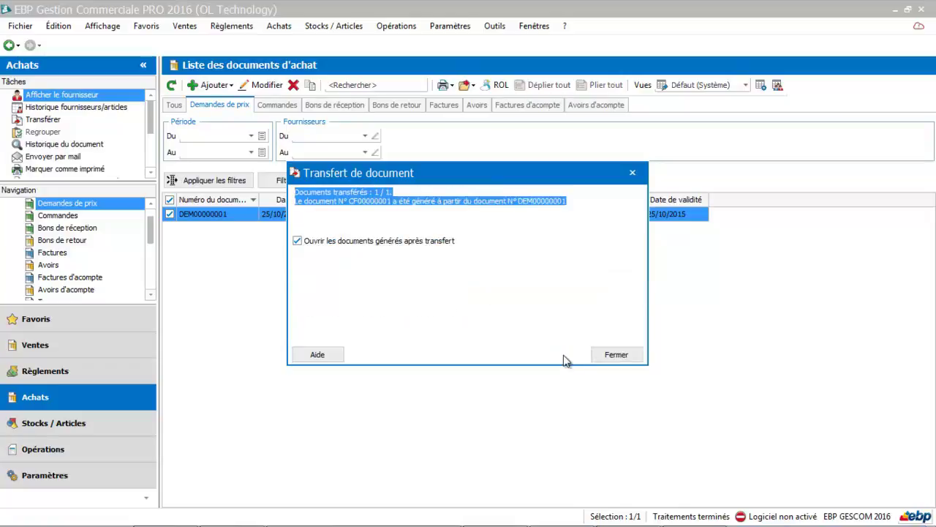
{"action": "left_click", "coordinate": [624, 354]}
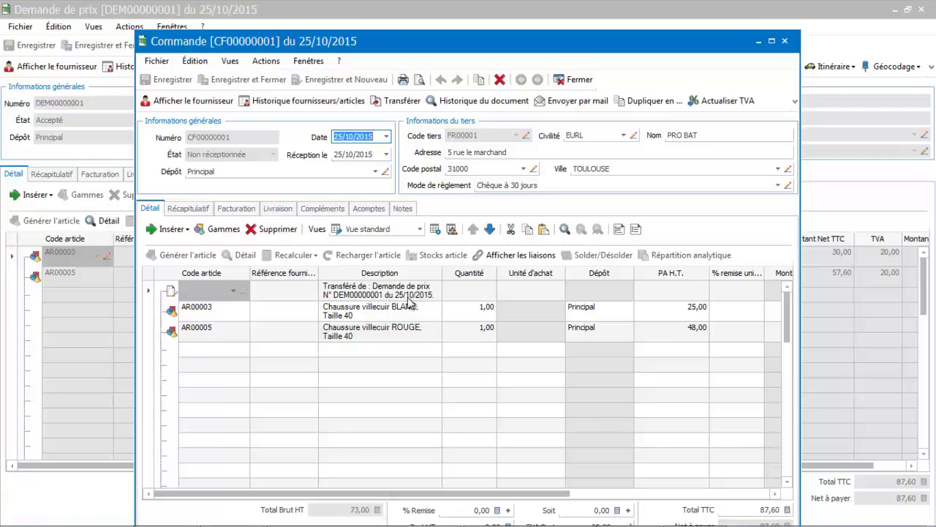
{"action": "left_click", "coordinate": [772, 42]}
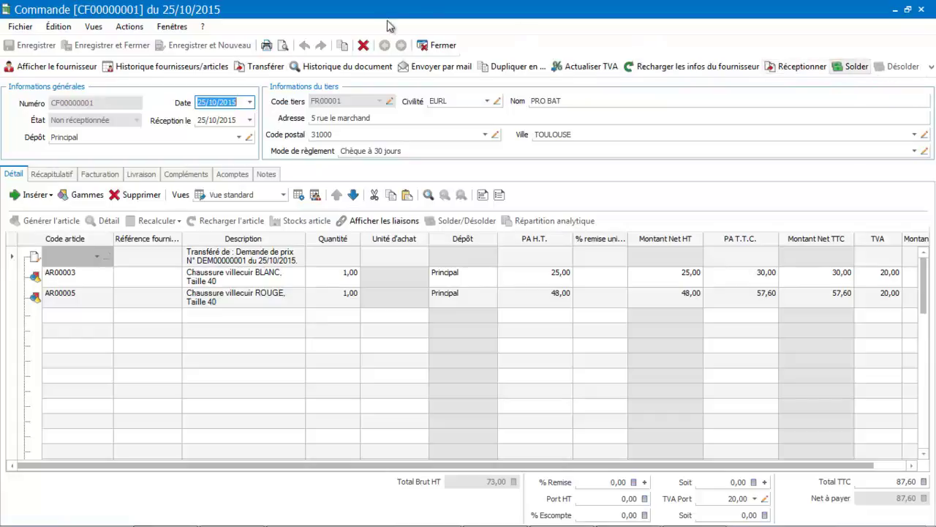
{"action": "left_click", "coordinate": [454, 51]}
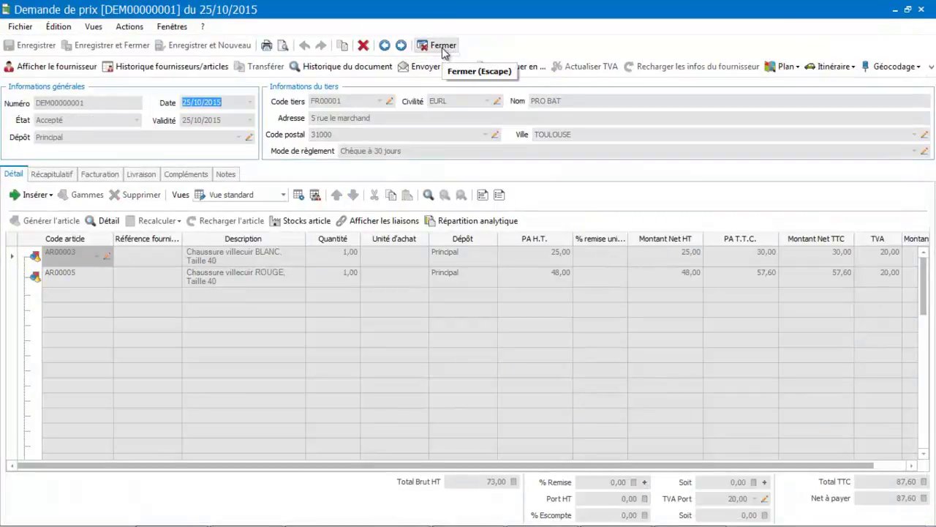
{"action": "left_click", "coordinate": [442, 49]}
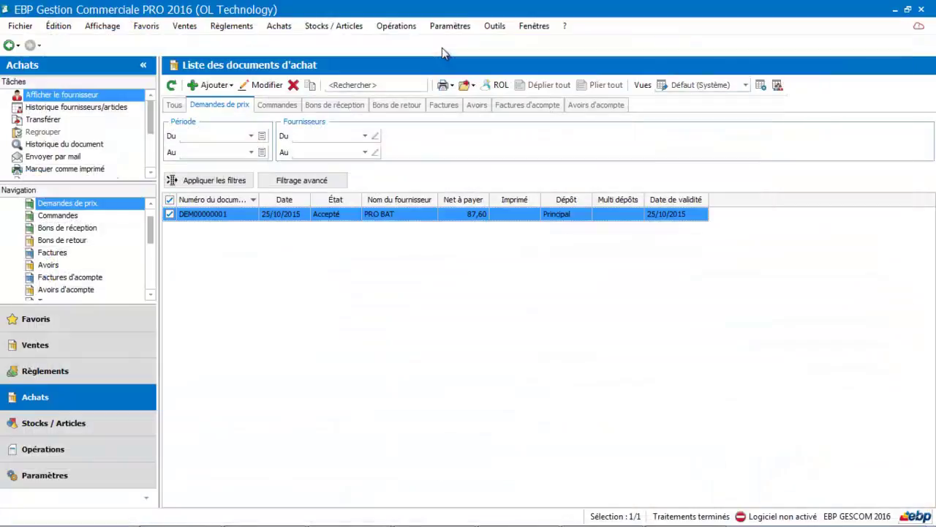
Transfer PRO BAT's order into a Bon de réception, opening it after transfer and declining delivery of the related customer orders, and close the receipt
{"action": "left_click", "coordinate": [274, 107]}
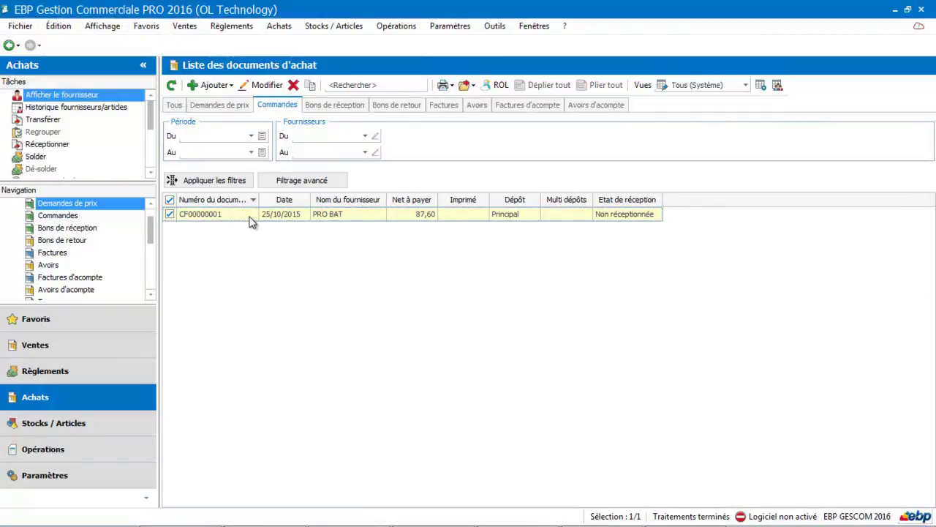
{"action": "right_click", "coordinate": [250, 217]}
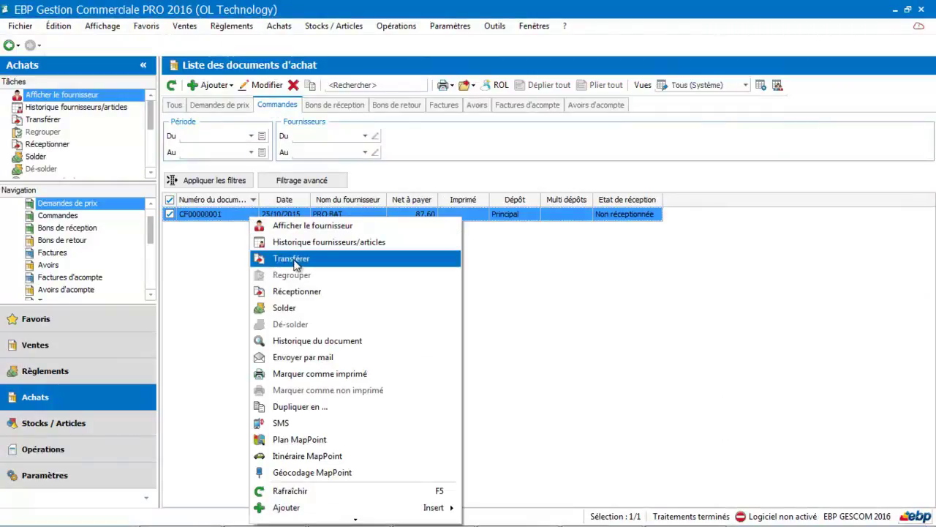
{"action": "left_click", "coordinate": [291, 258]}
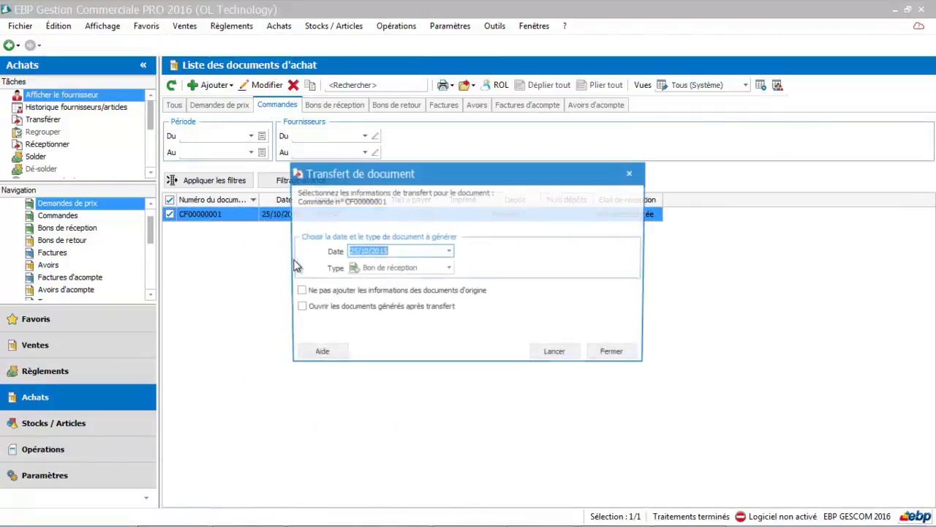
{"action": "left_click", "coordinate": [314, 310]}
{"action": "left_click", "coordinate": [559, 353]}
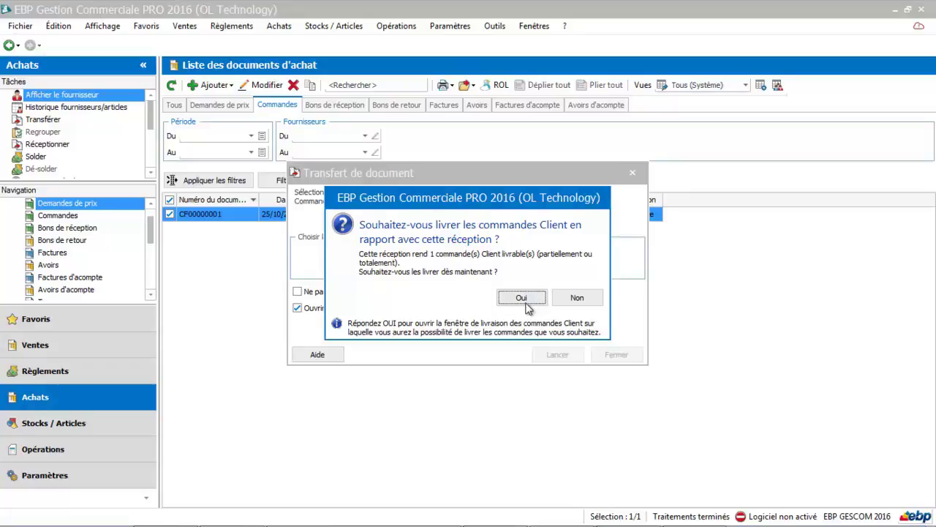
{"action": "left_click", "coordinate": [580, 298]}
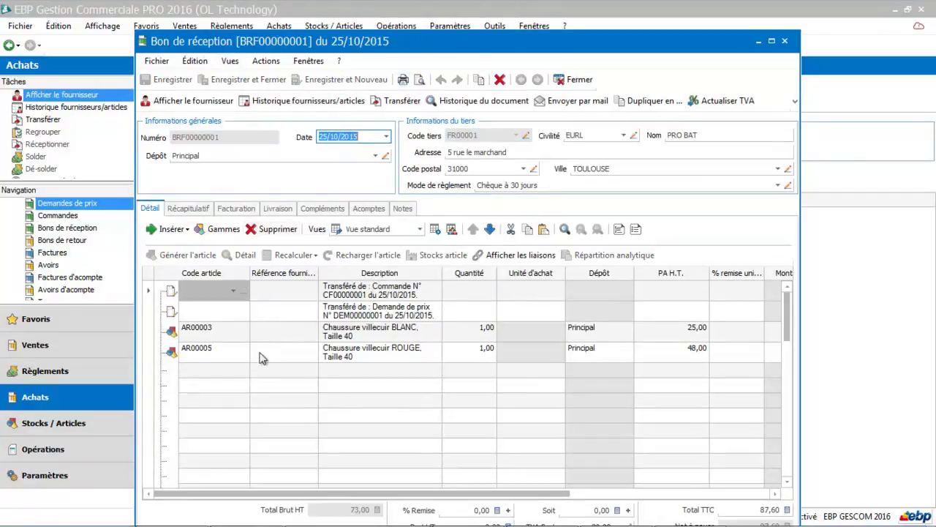
{"action": "left_click", "coordinate": [773, 42]}
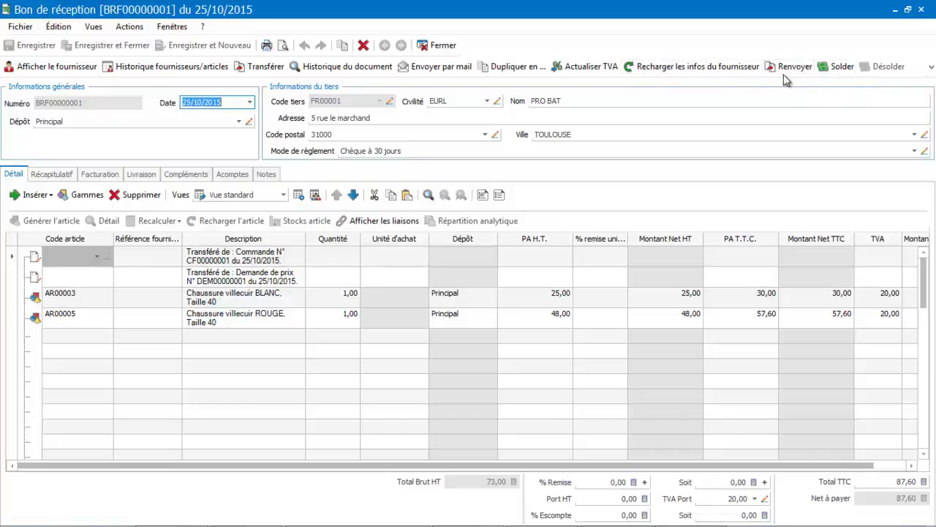
{"action": "left_click", "coordinate": [442, 45]}
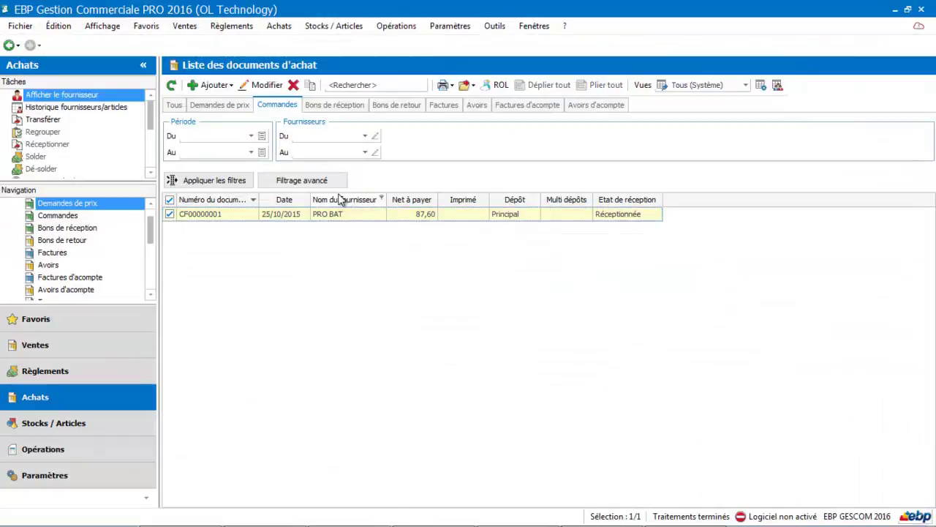
Transfer PRO BAT's Bon de réception into a Facture, opening the generated invoice after transfer, and close it
{"action": "left_click", "coordinate": [340, 106]}
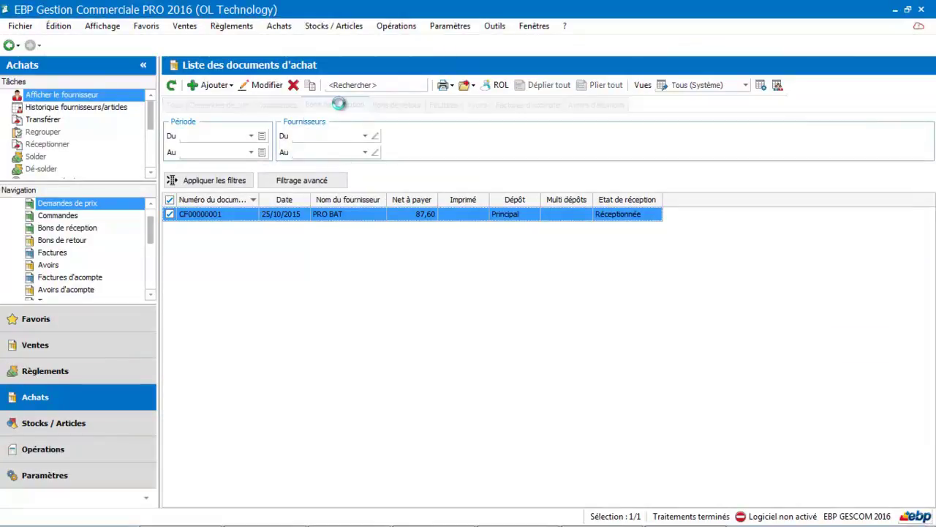
{"action": "right_click", "coordinate": [326, 217]}
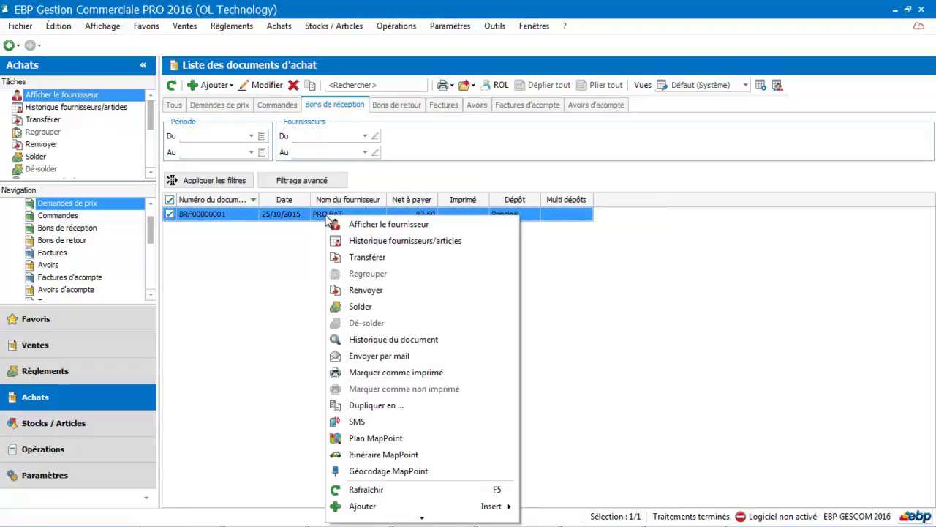
{"action": "left_click", "coordinate": [368, 257]}
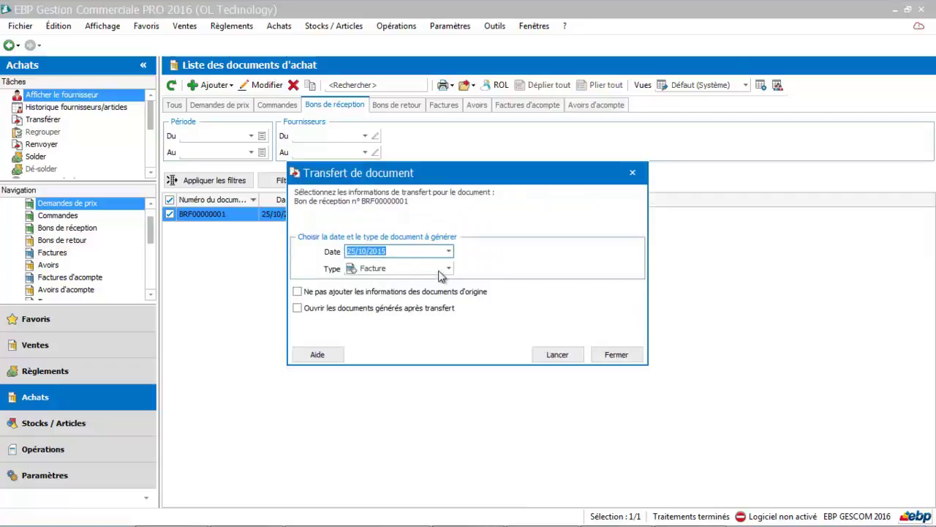
{"action": "left_click", "coordinate": [556, 356]}
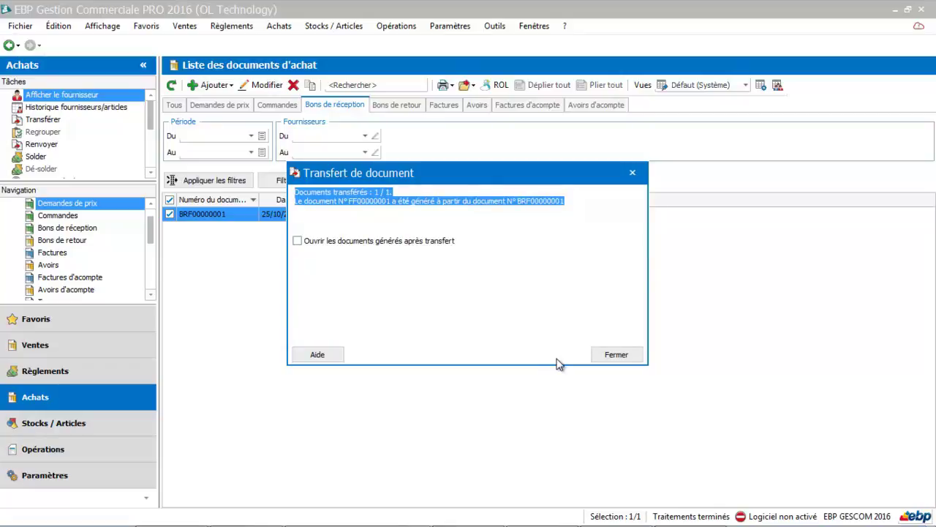
{"action": "left_click", "coordinate": [385, 241]}
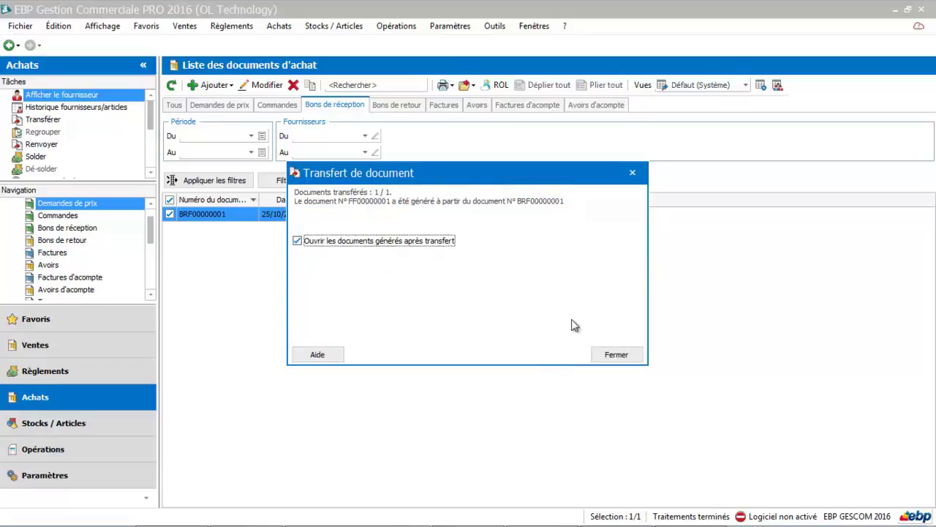
{"action": "left_click", "coordinate": [618, 354]}
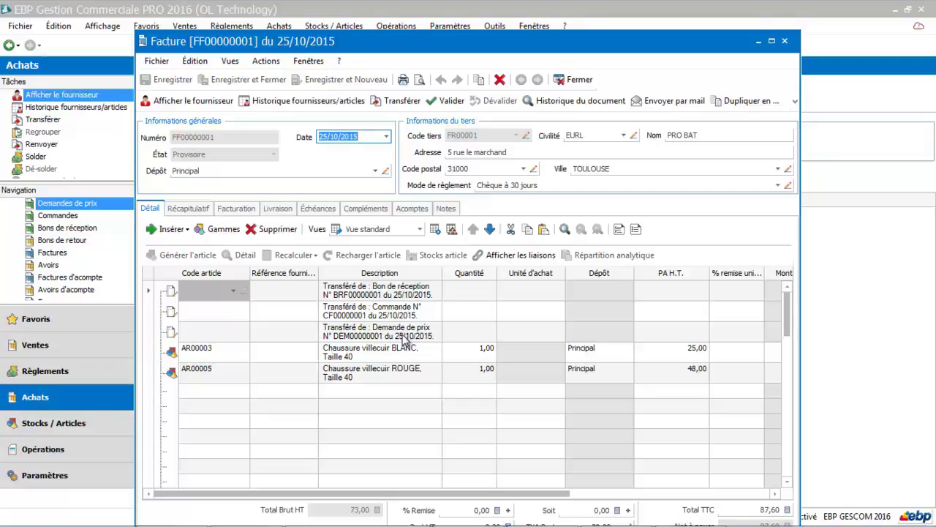
{"action": "left_click", "coordinate": [578, 79]}
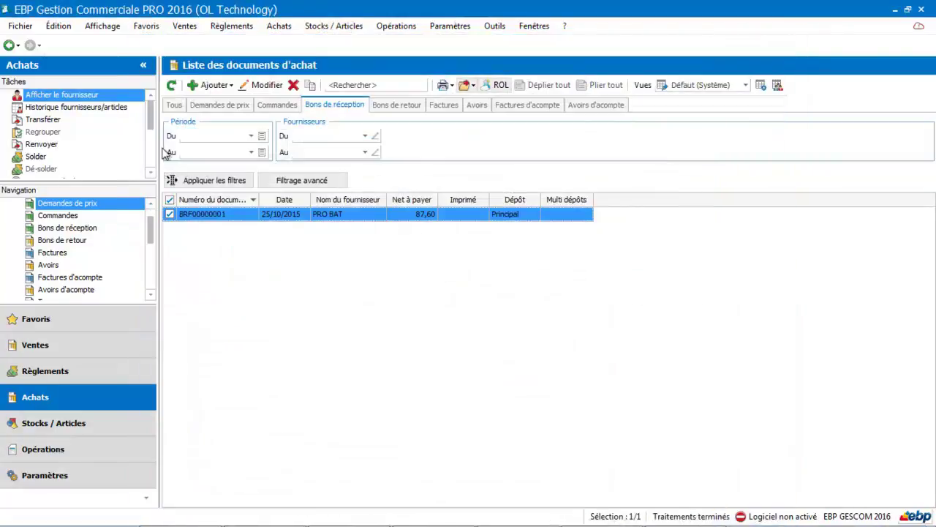
{"action": "left_click", "coordinate": [226, 109]}
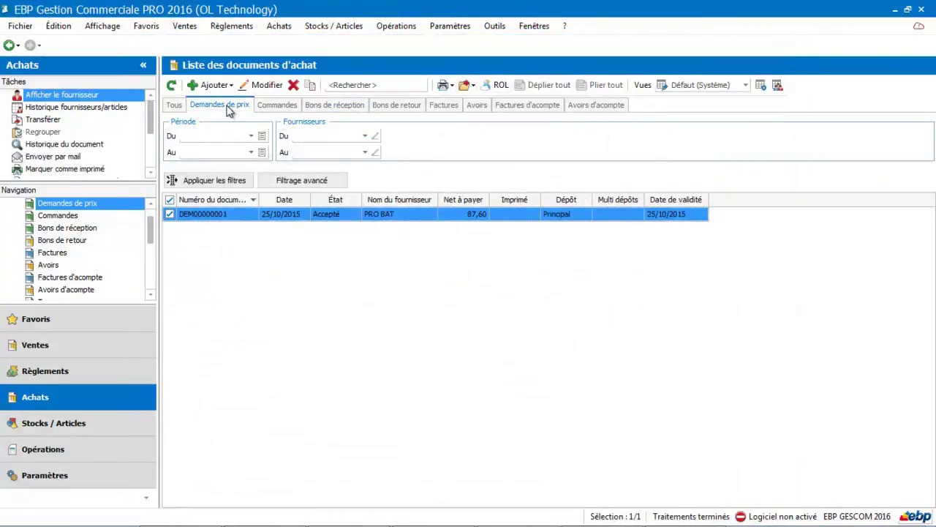
{"action": "left_click", "coordinate": [220, 85]}
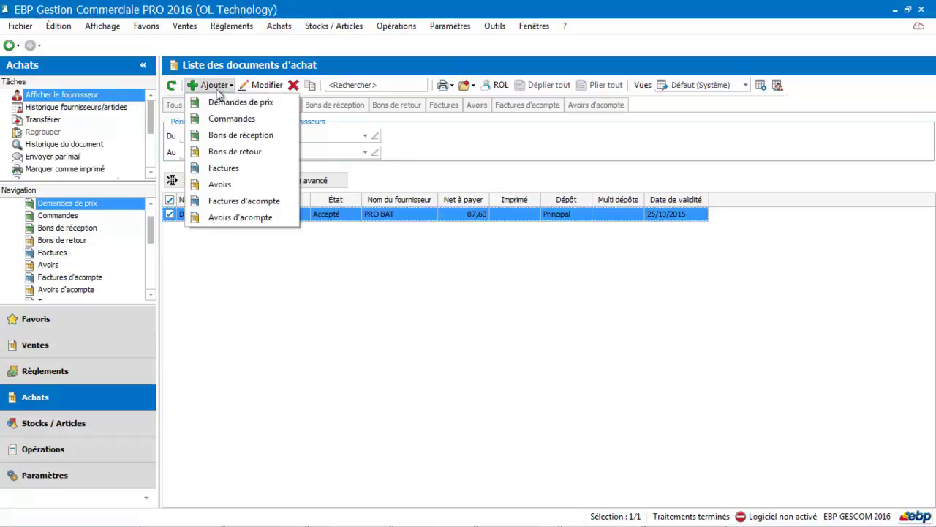
{"action": "left_click", "coordinate": [490, 153]}
Create a new Commande for supplier PRO BAT with article AR00002, then save and close it
{"action": "left_click", "coordinate": [277, 104]}
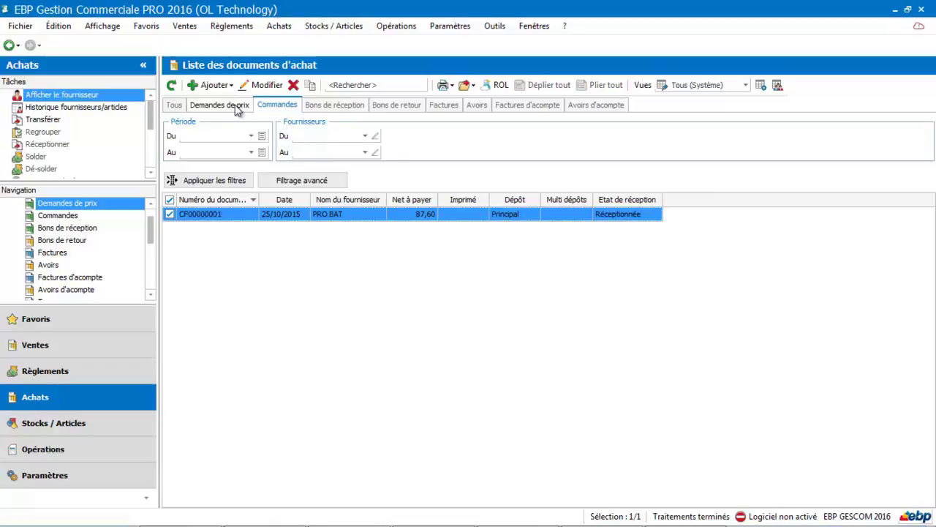
{"action": "left_click", "coordinate": [216, 86]}
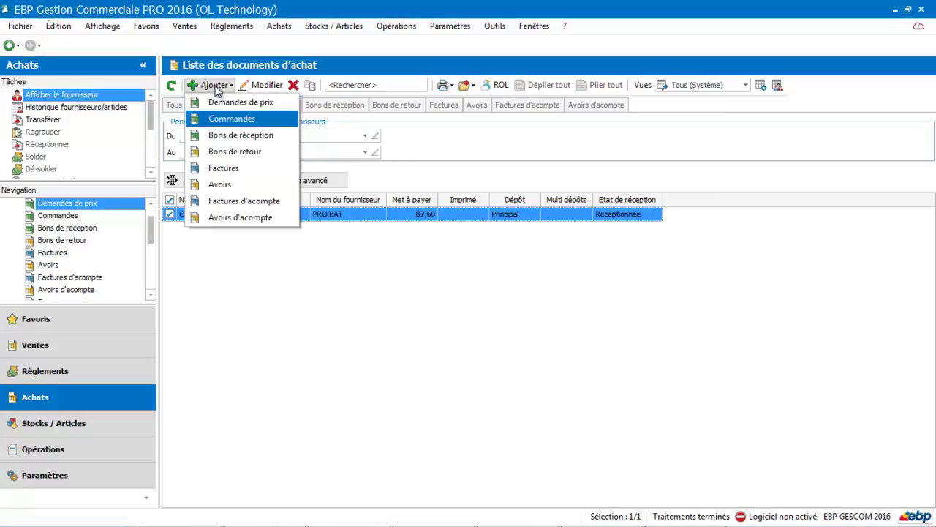
{"action": "left_click", "coordinate": [215, 124]}
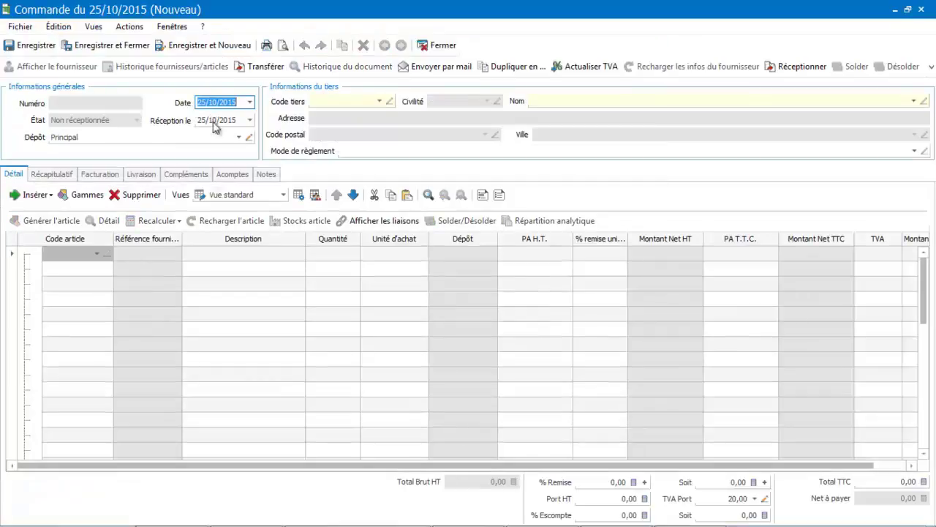
{"action": "left_click", "coordinate": [379, 101]}
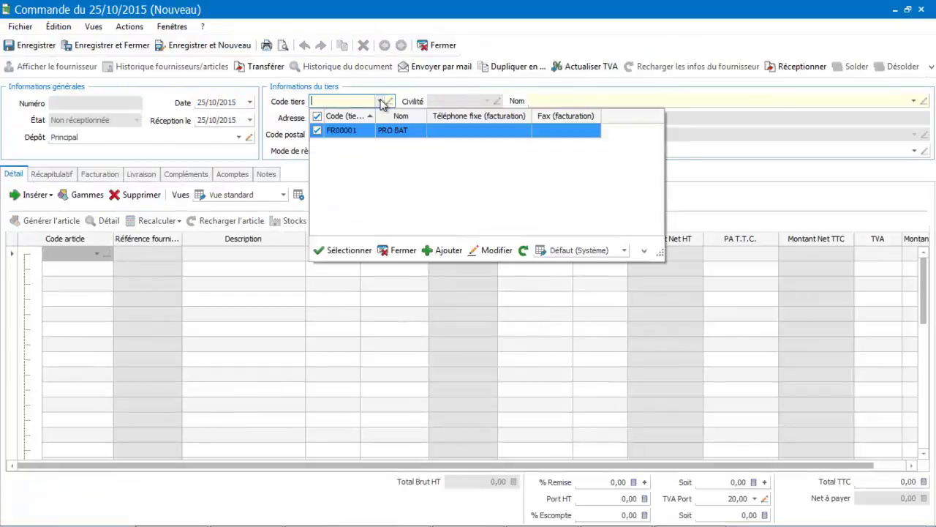
{"action": "left_click", "coordinate": [373, 132]}
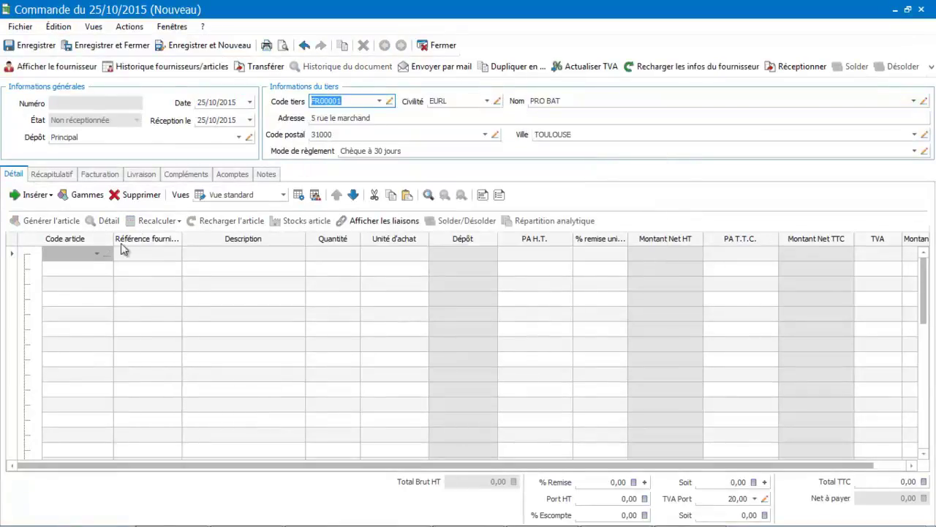
{"action": "left_click", "coordinate": [96, 256]}
{"action": "left_click", "coordinate": [85, 315]}
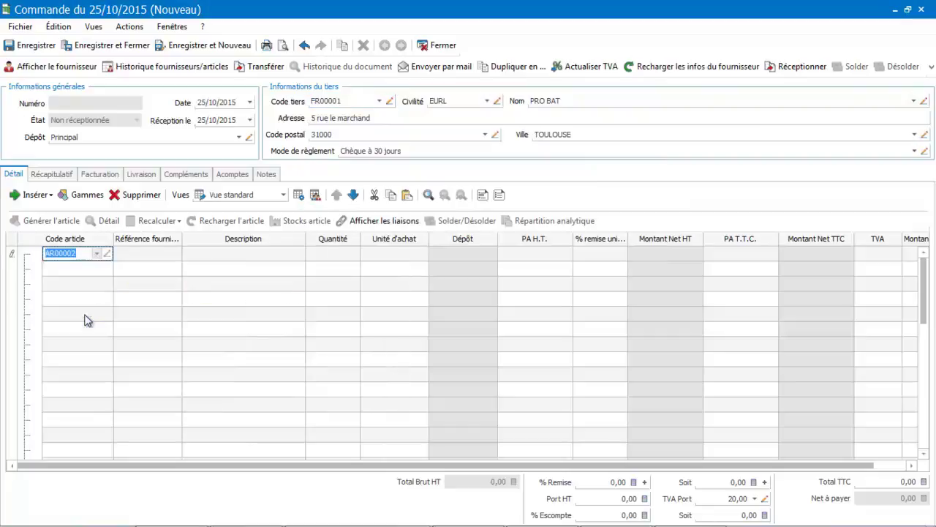
{"action": "left_click", "coordinate": [141, 45]}
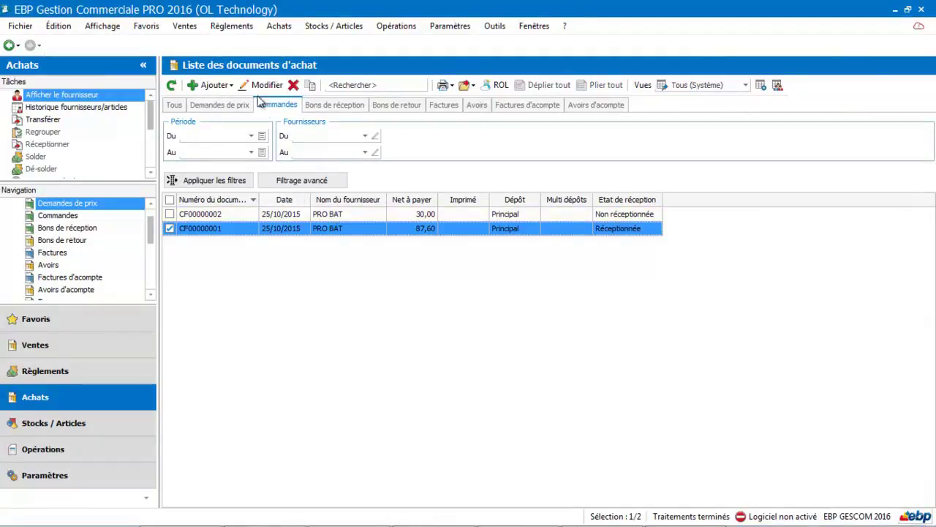
Create another Commande for PRO BAT with article AR00007, then save and close it
{"action": "left_click", "coordinate": [212, 85]}
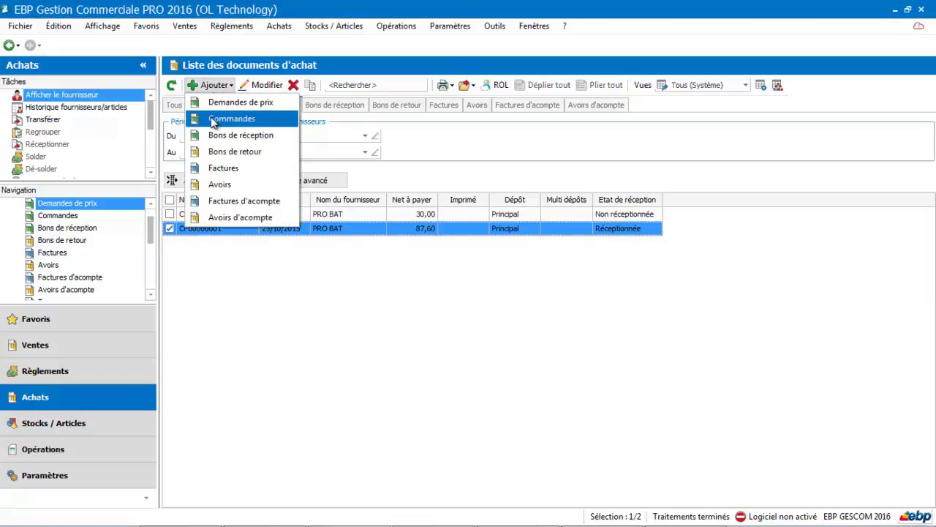
{"action": "left_click", "coordinate": [213, 119]}
{"action": "left_click", "coordinate": [380, 100]}
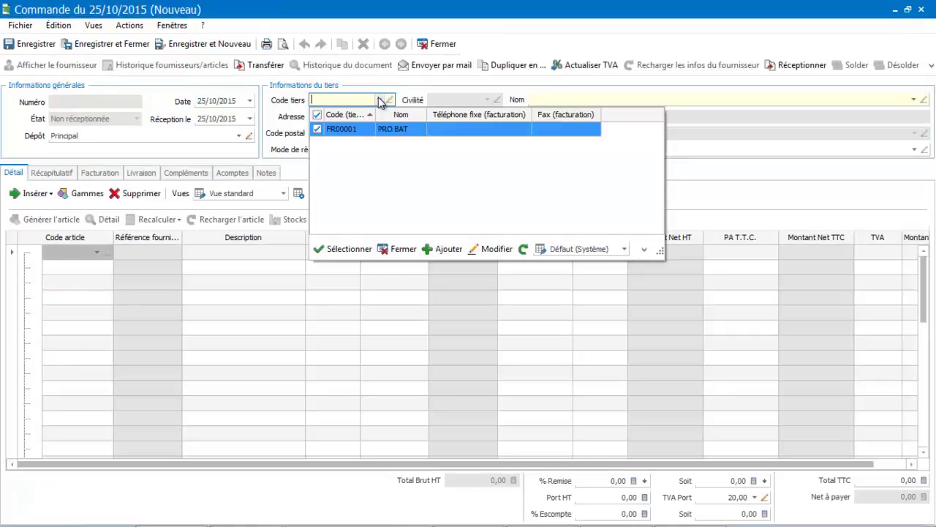
{"action": "left_click", "coordinate": [370, 130]}
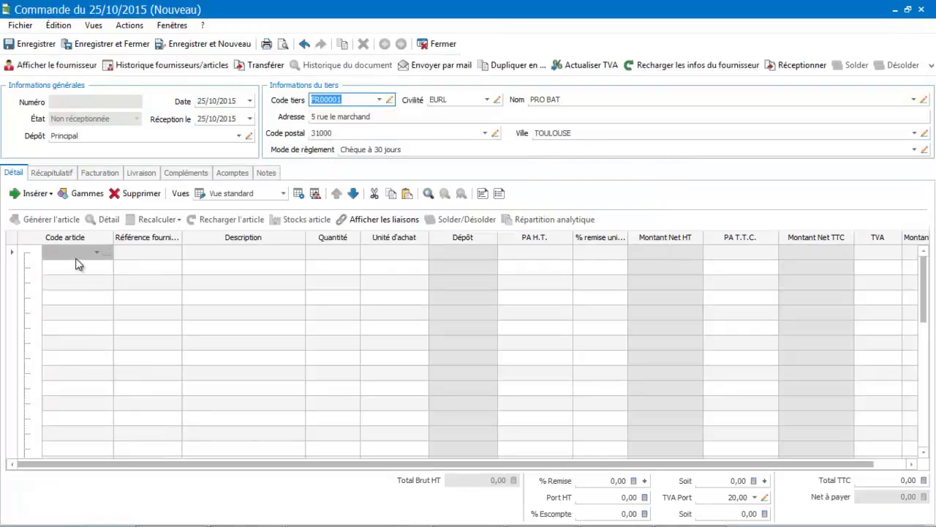
{"action": "left_click", "coordinate": [97, 252]}
{"action": "left_click", "coordinate": [77, 357]}
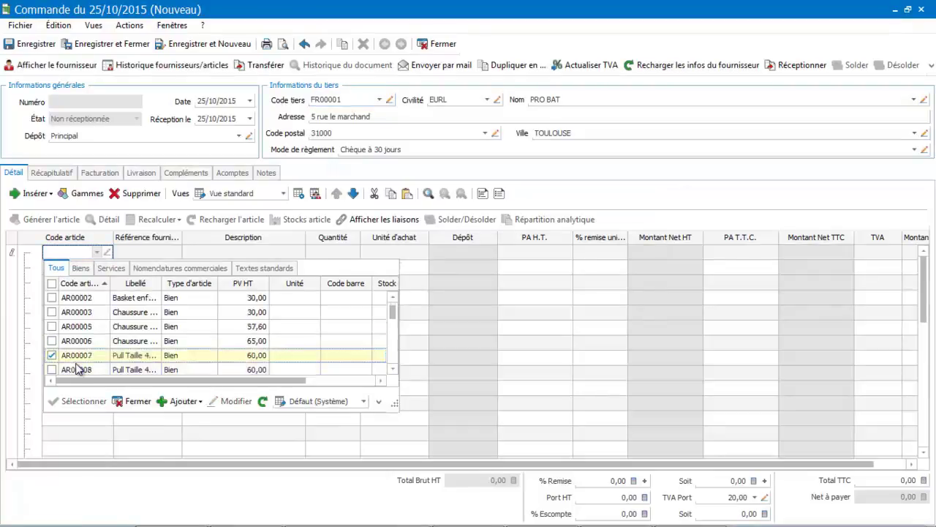
{"action": "double_click", "coordinate": [79, 358]}
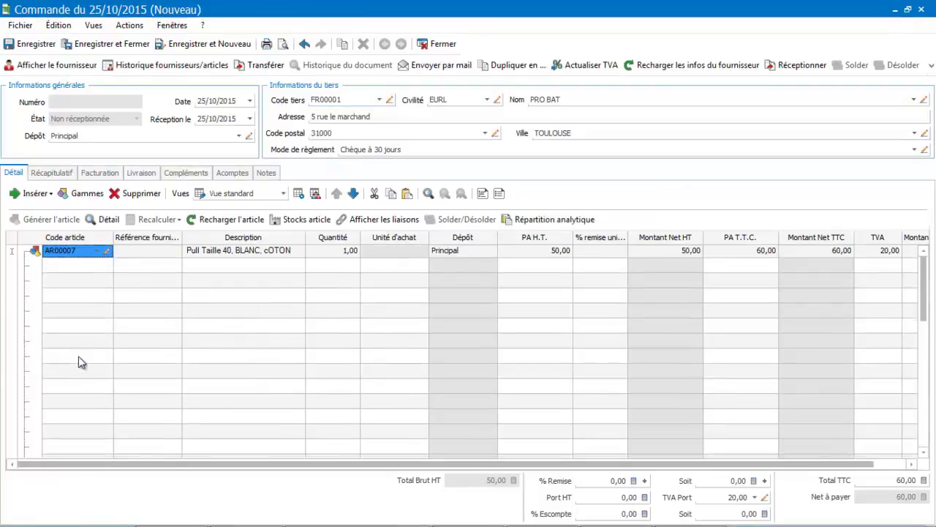
{"action": "left_click", "coordinate": [119, 45]}
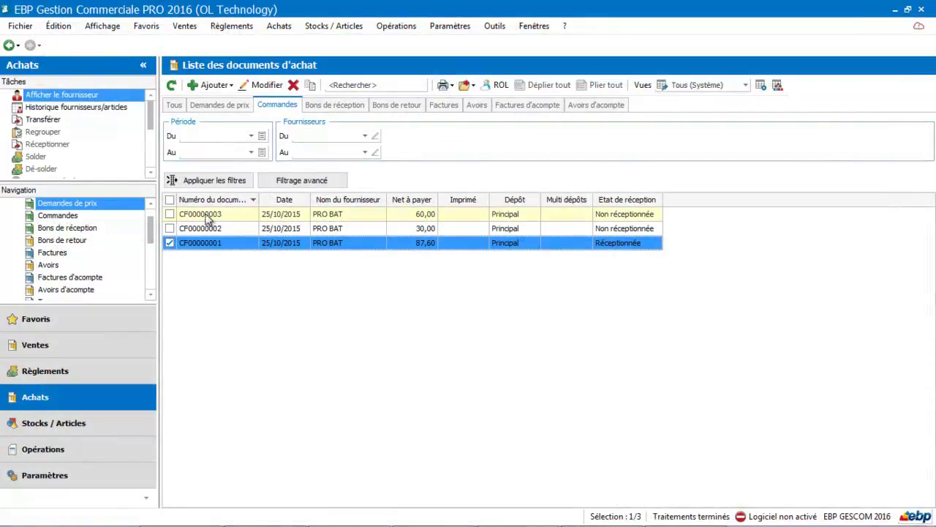
Select only PRO BAT's two unreceived orders, start regrouping them, and proceed to the document type and options
{"action": "left_click", "coordinate": [169, 214]}
{"action": "left_click", "coordinate": [170, 228]}
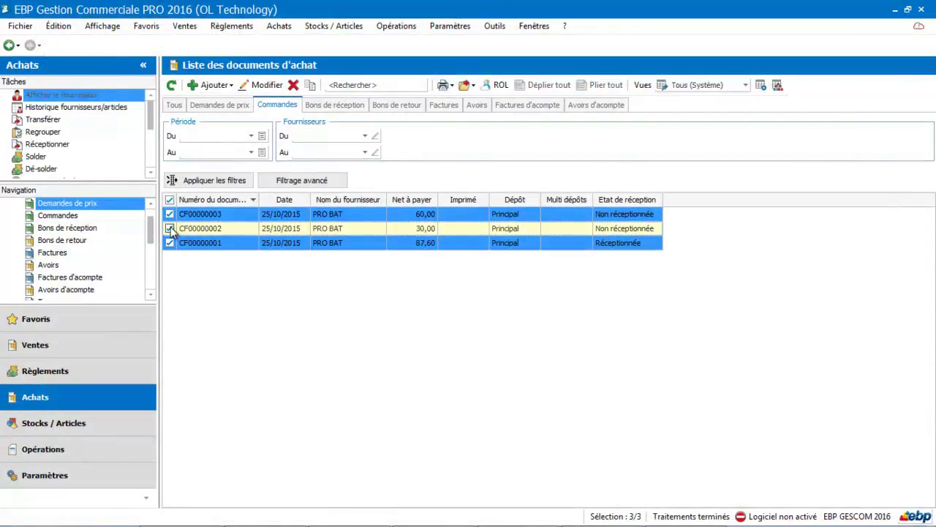
{"action": "left_click", "coordinate": [169, 242]}
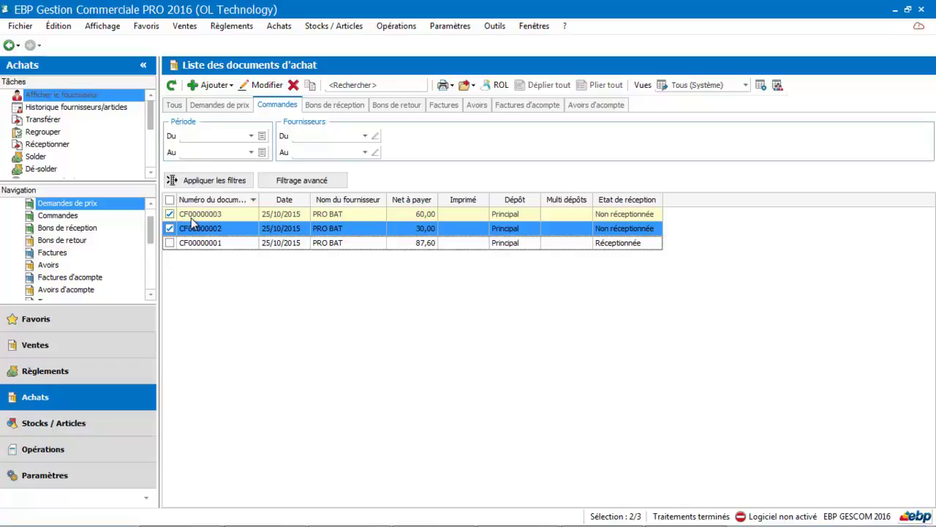
{"action": "right_click", "coordinate": [191, 217]}
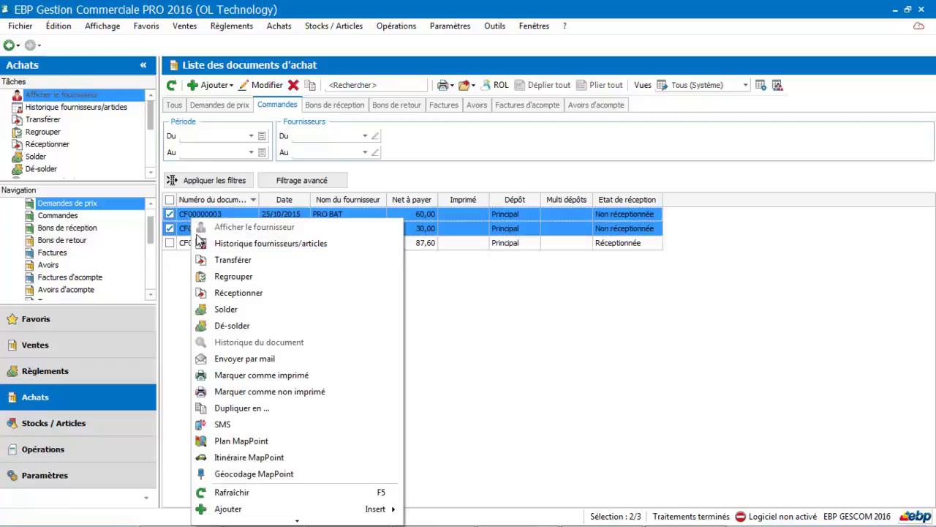
{"action": "left_click", "coordinate": [204, 277]}
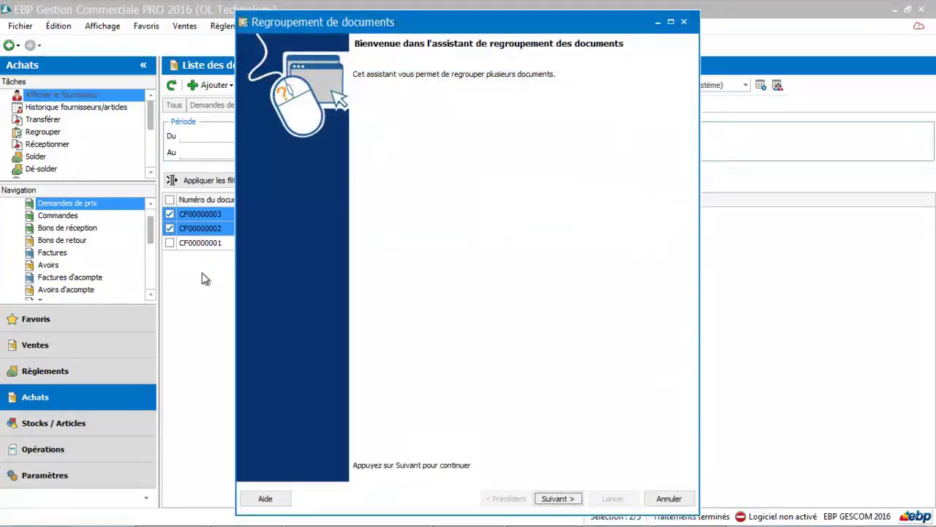
{"action": "left_click", "coordinate": [569, 500]}
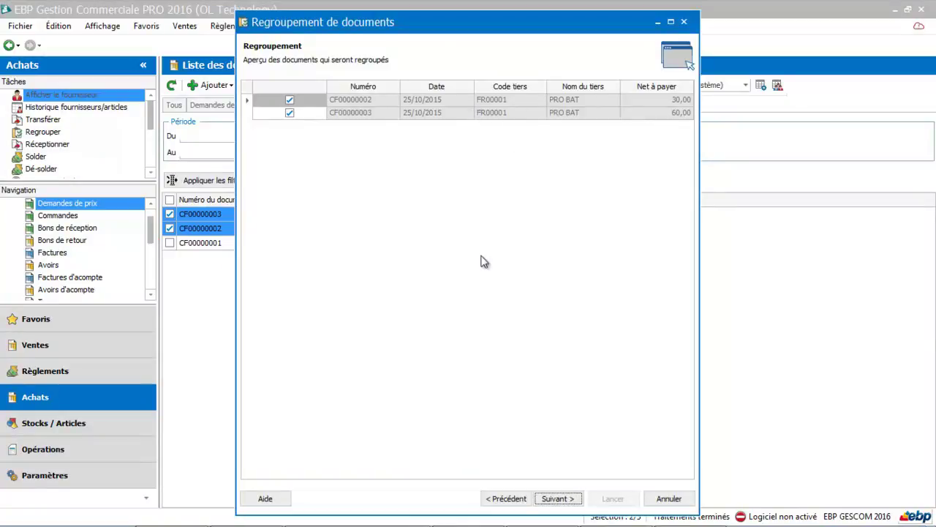
{"action": "left_click", "coordinate": [553, 501]}
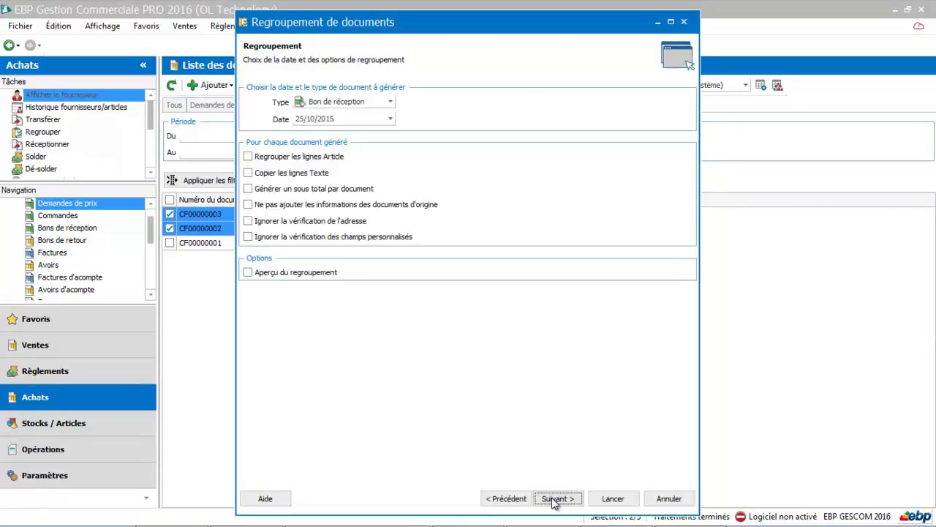
Set the regrouping to generate a Bon de réception with Regrouper les lignes Article and Aperçu du regroupement enabled, and display the preview
{"action": "left_click", "coordinate": [390, 103]}
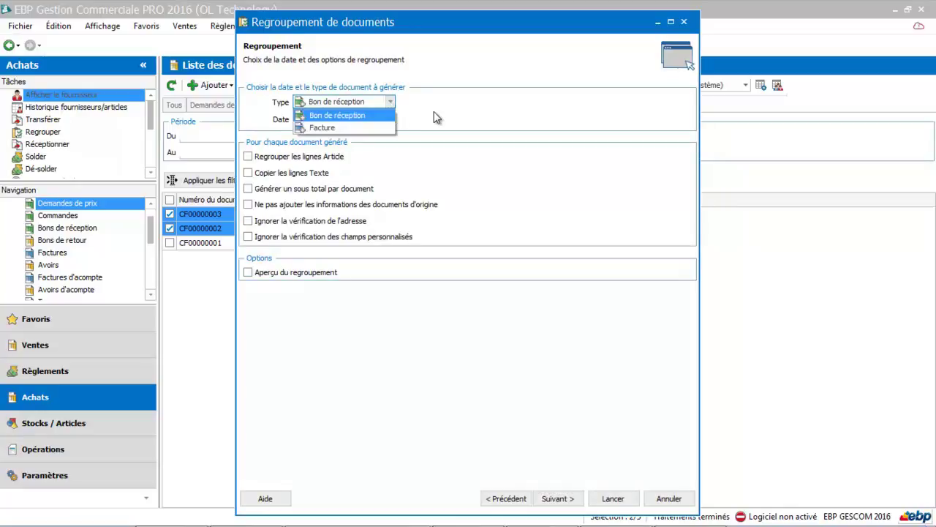
{"action": "left_click", "coordinate": [369, 115]}
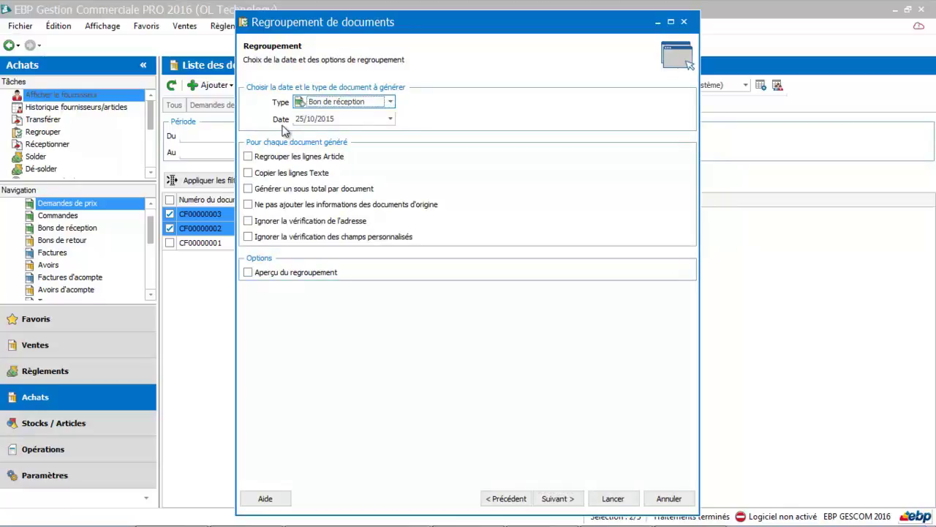
{"action": "left_click", "coordinate": [248, 189]}
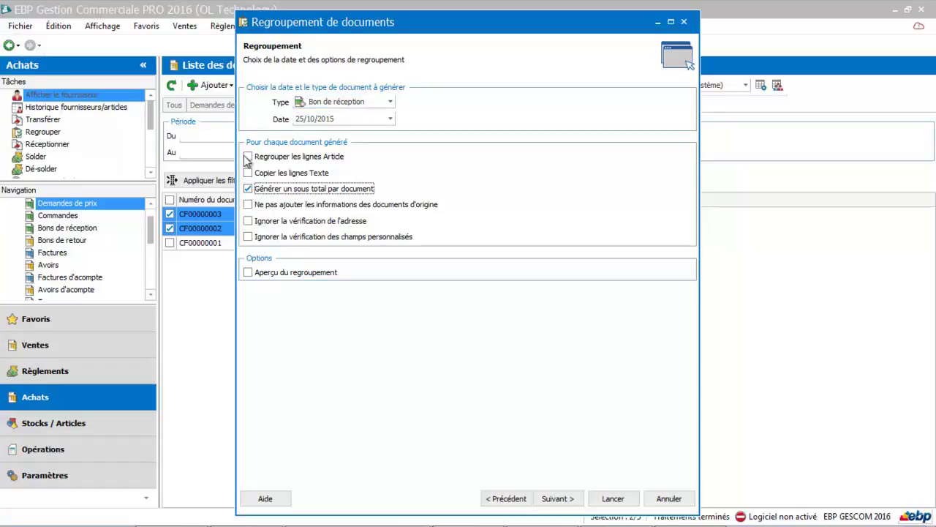
{"action": "left_click", "coordinate": [248, 157]}
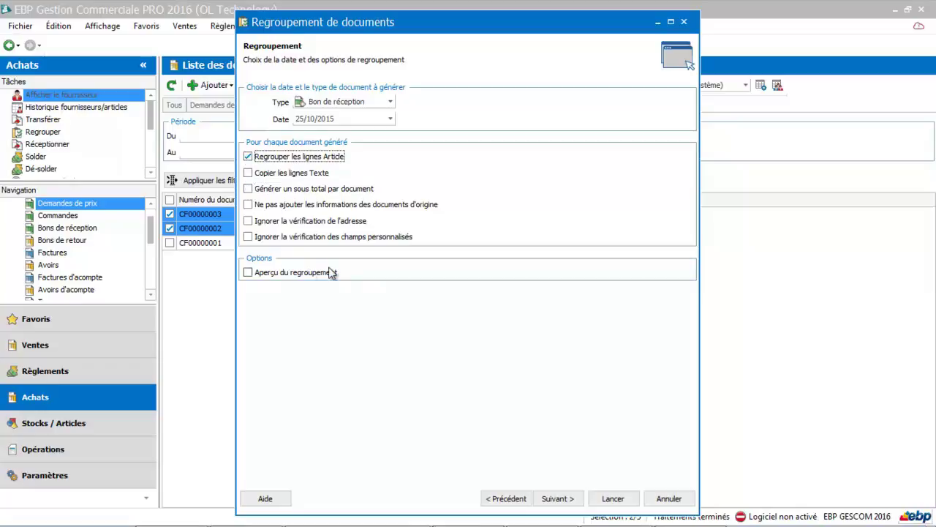
{"action": "left_click", "coordinate": [282, 275]}
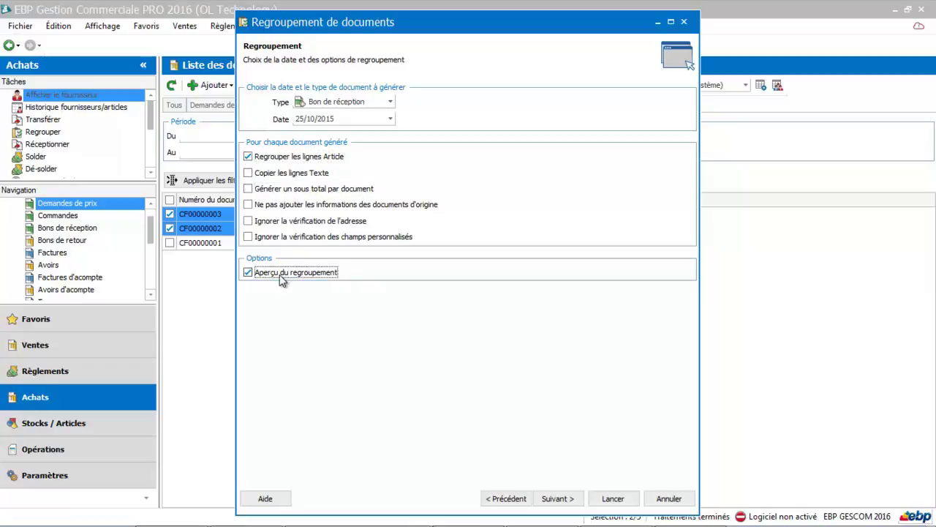
{"action": "left_click", "coordinate": [555, 500]}
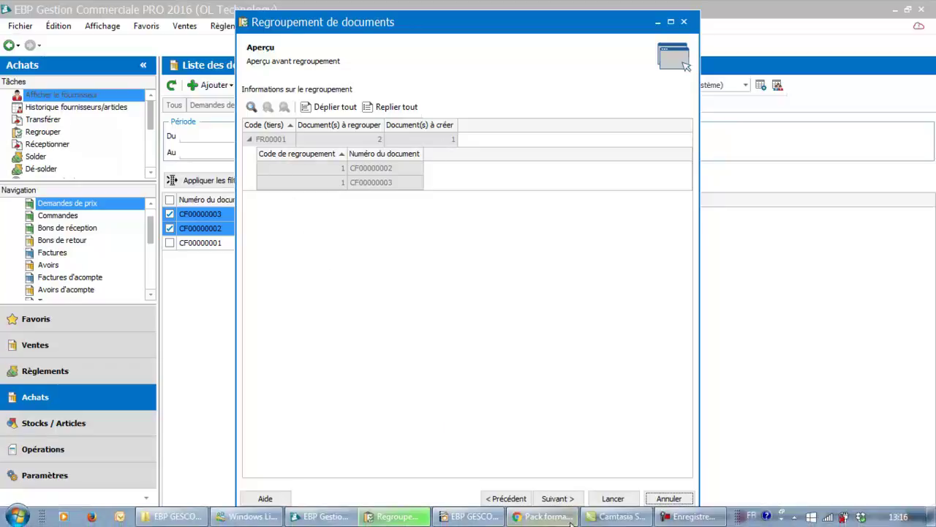
Run the regrouping, decline delivery of the related customer orders, and close the assistant
{"action": "left_click", "coordinate": [556, 498]}
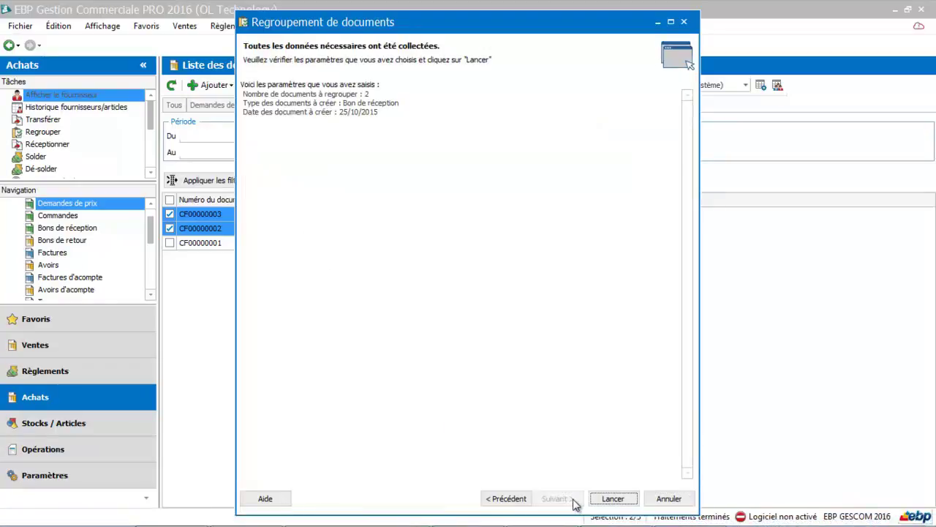
{"action": "left_click", "coordinate": [622, 501]}
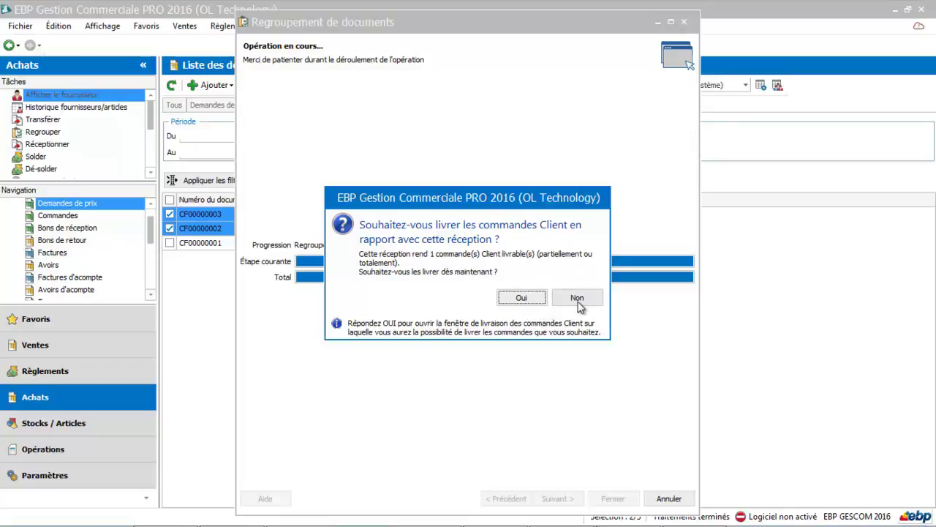
{"action": "left_click", "coordinate": [578, 298]}
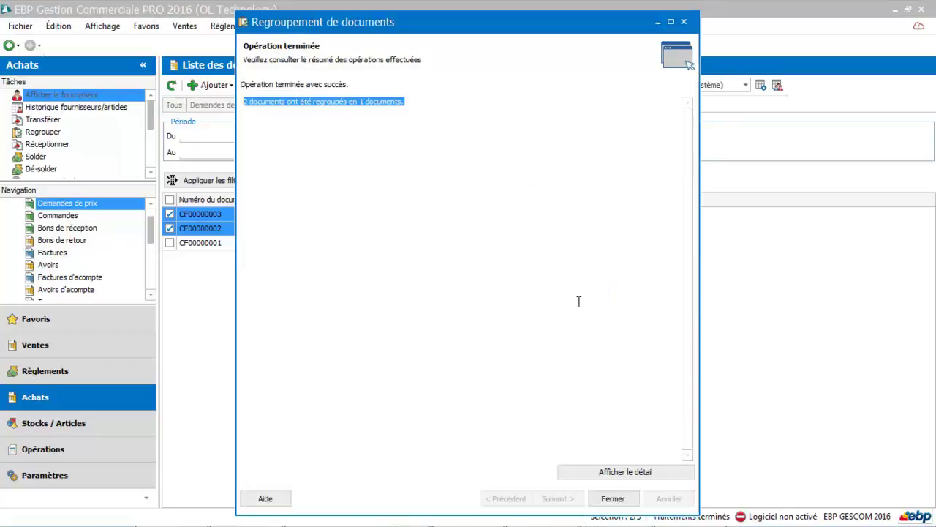
{"action": "left_click", "coordinate": [613, 498]}
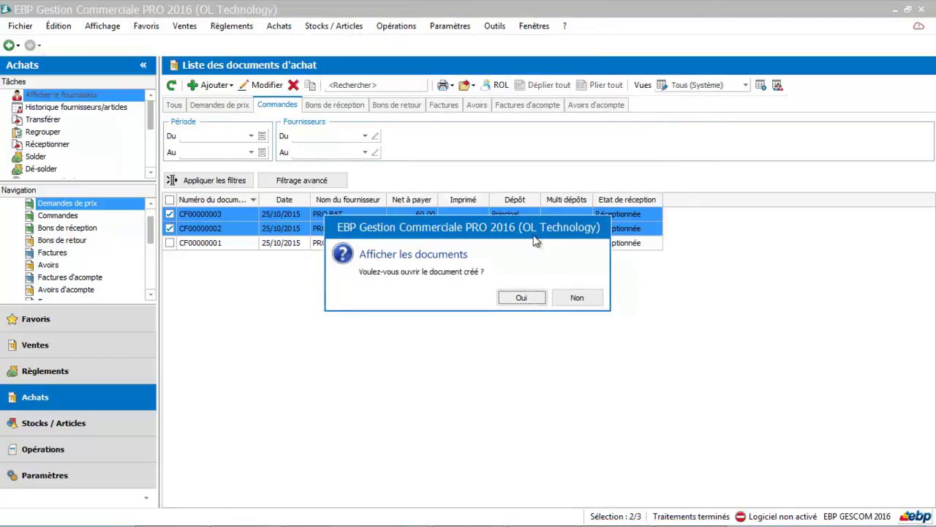
Open the generated Bon de réception to check its lines, close it, and display the list of Bons de réception
{"action": "left_click", "coordinate": [519, 298]}
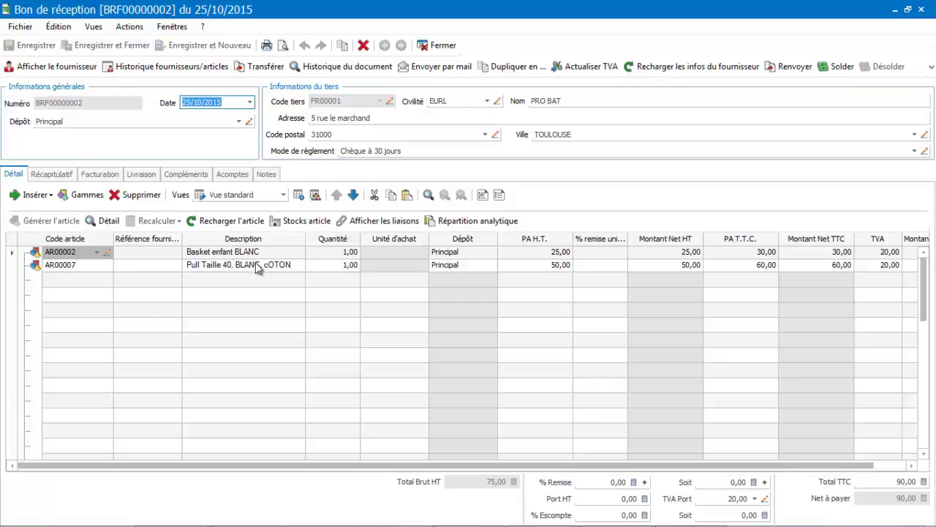
{"action": "left_click", "coordinate": [449, 50]}
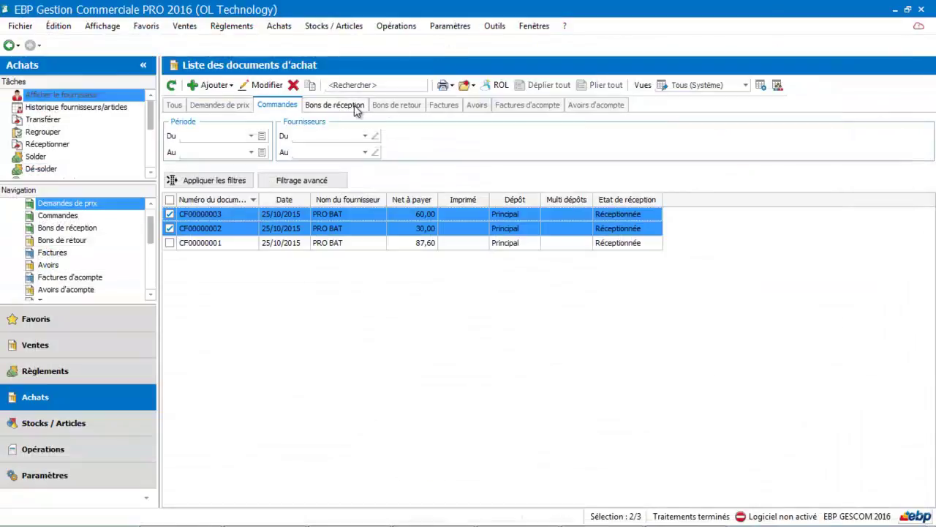
{"action": "left_click", "coordinate": [356, 106]}
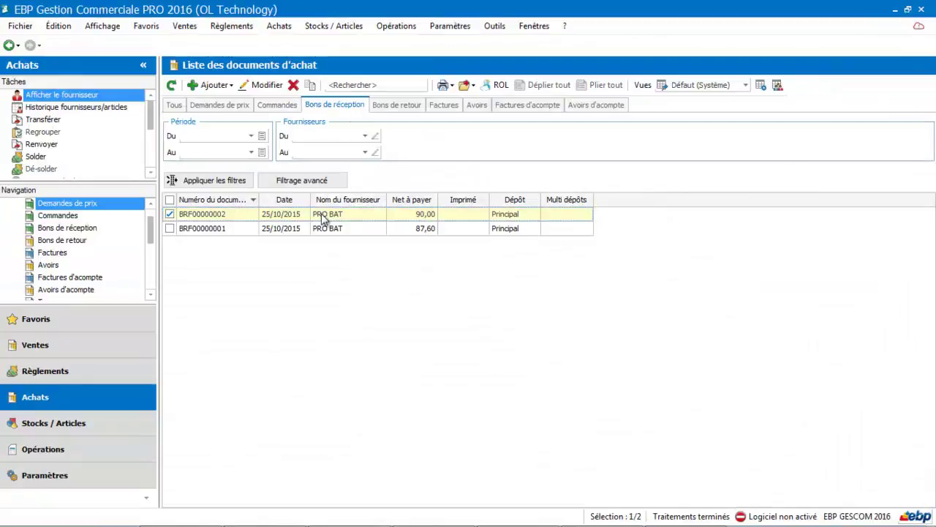